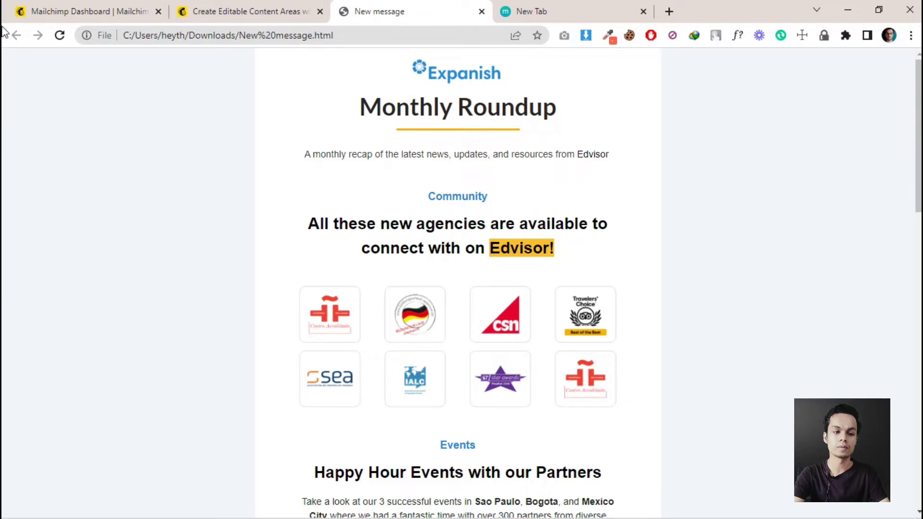
- Switch back and forth between the Mailchimp dashboard and the Monthly Roundup email tab
{"action": "left_click", "coordinate": [12, 7]}
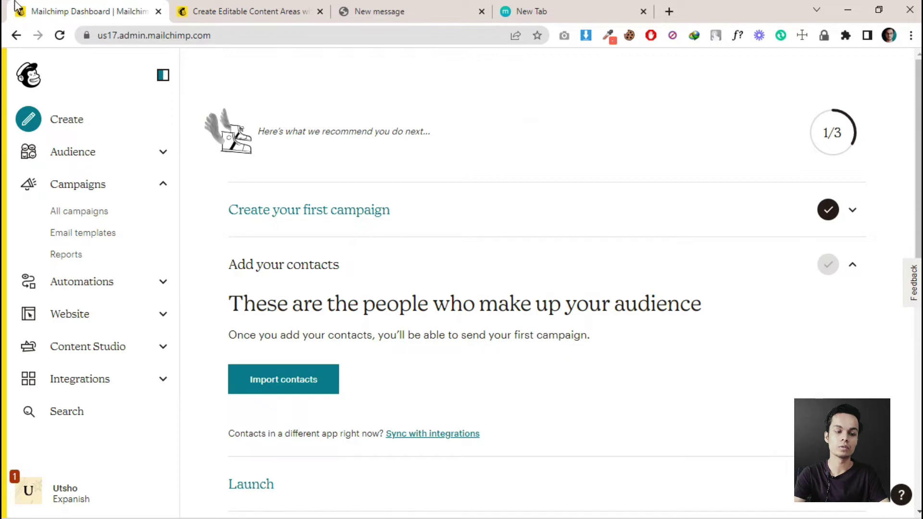
{"action": "left_click", "coordinate": [364, 10]}
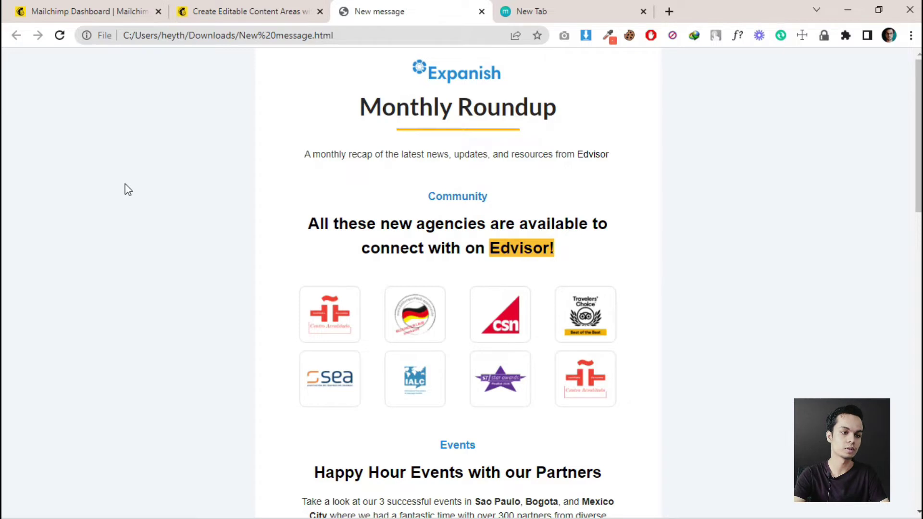
{"action": "left_click", "coordinate": [56, 5]}
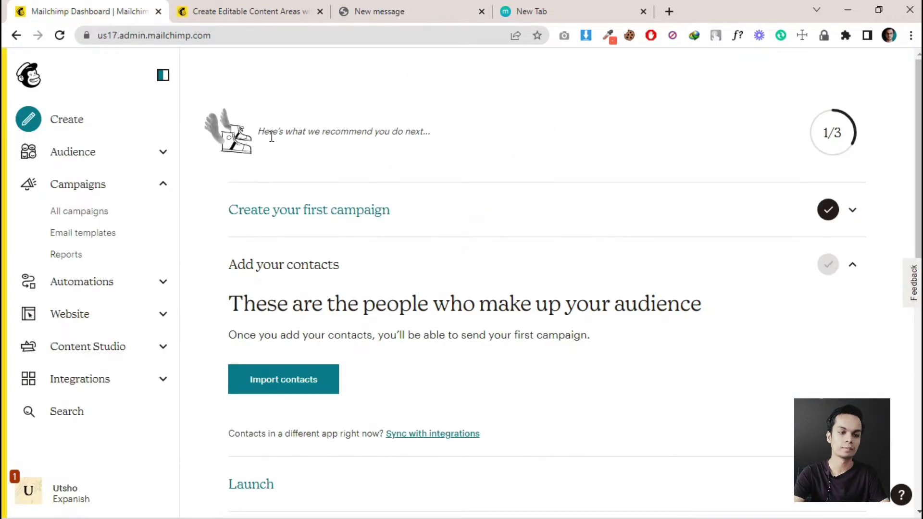
{"action": "left_click", "coordinate": [422, 9]}
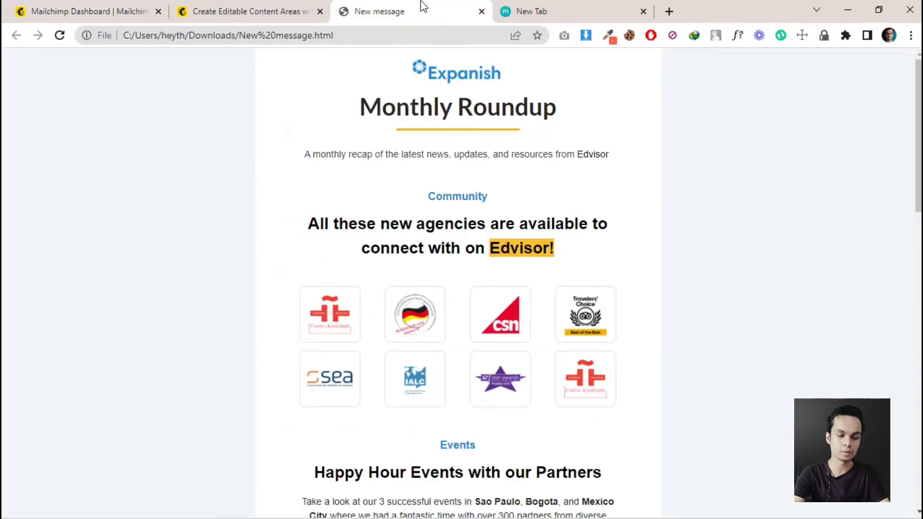
- Scroll through the Monthly Roundup email, then open All campaigns from the Mailchimp dashboard
{"action": "left_click_drag", "start_coordinate": [917, 154], "coordinate": [916, 262]}
{"action": "scroll", "coordinate": [458, 279], "scroll_direction": "down", "scroll_amount": 10}
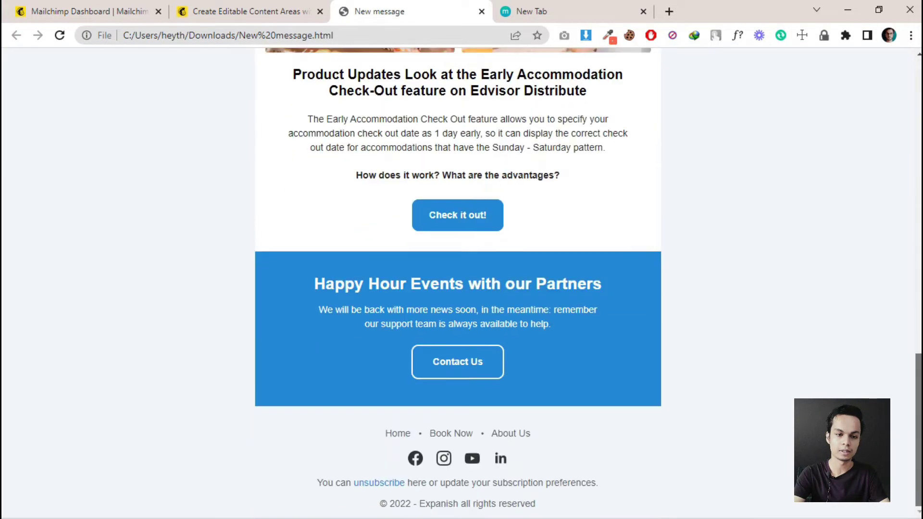
{"action": "scroll", "coordinate": [212, 140], "scroll_direction": "up", "scroll_amount": 20}
{"action": "left_click", "coordinate": [2, 11]}
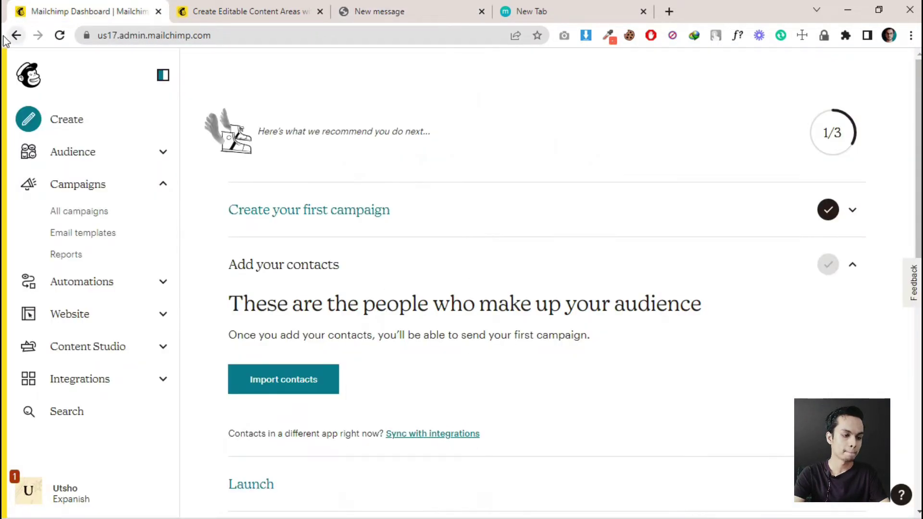
{"action": "left_click", "coordinate": [75, 186]}
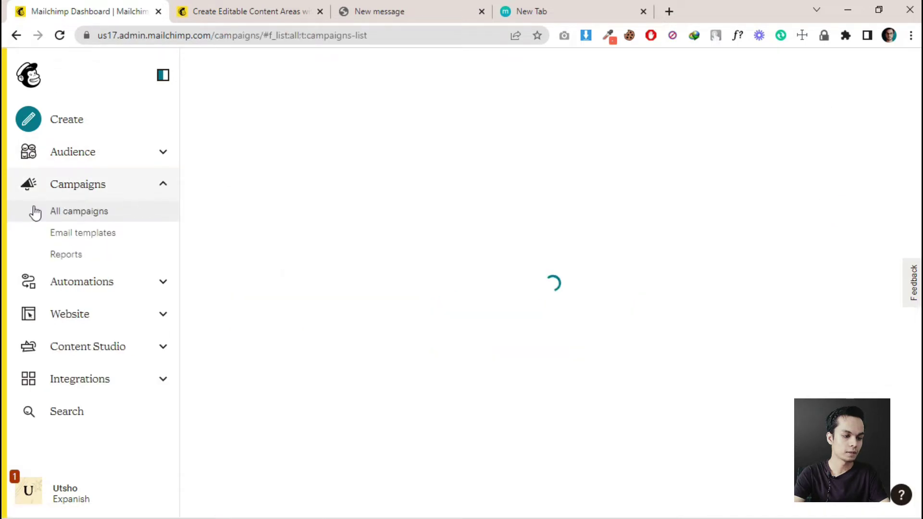
- Start a new template from Email templates and check the email page and the mc:edit help article
{"action": "left_click", "coordinate": [87, 237]}
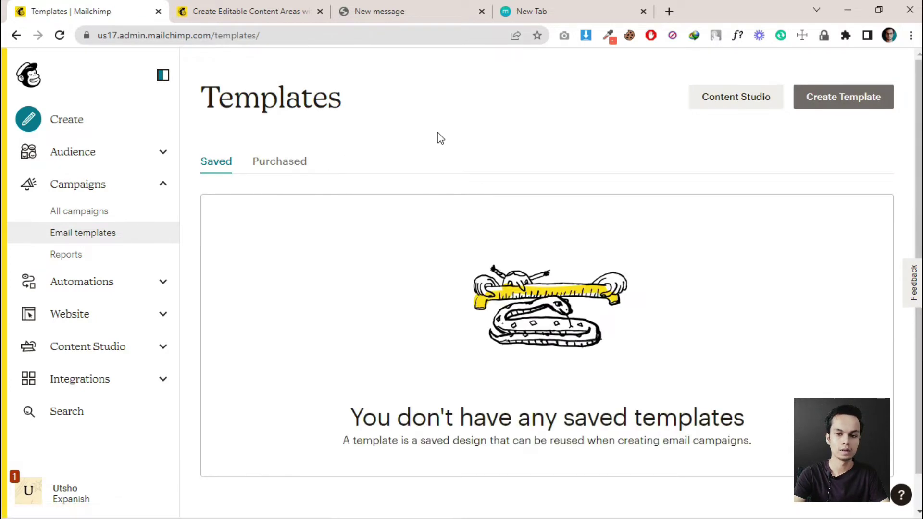
{"action": "left_click", "coordinate": [852, 106]}
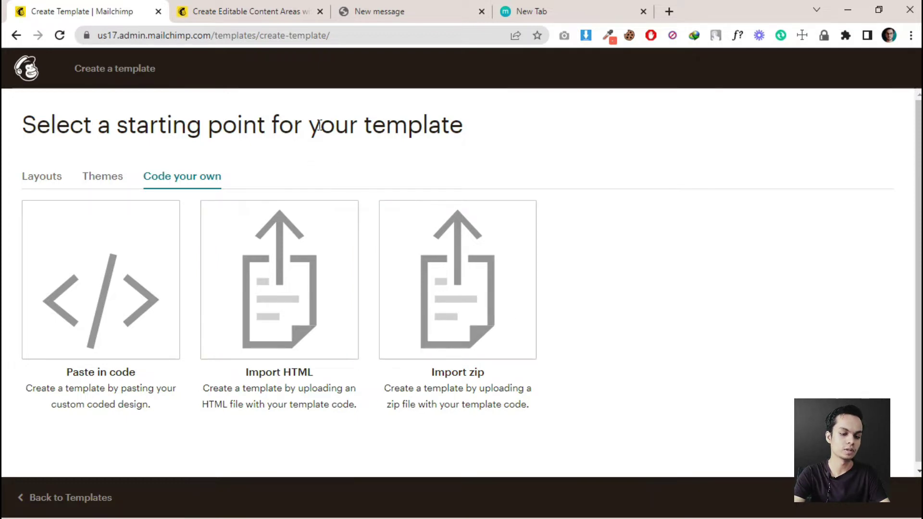
{"action": "left_click", "coordinate": [387, 14]}
{"action": "left_click_drag", "start_coordinate": [918, 135], "coordinate": [919, 72]}
{"action": "left_click", "coordinate": [276, 10]}
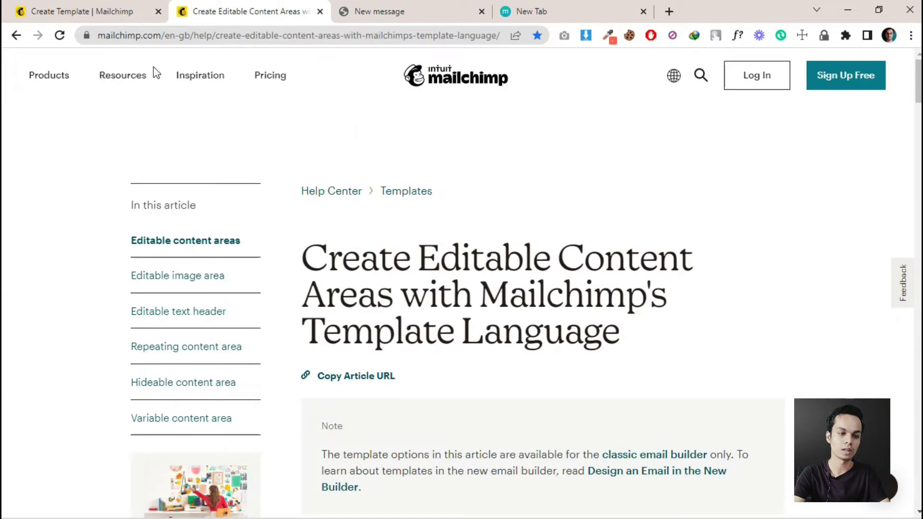
{"action": "left_click", "coordinate": [113, 10]}
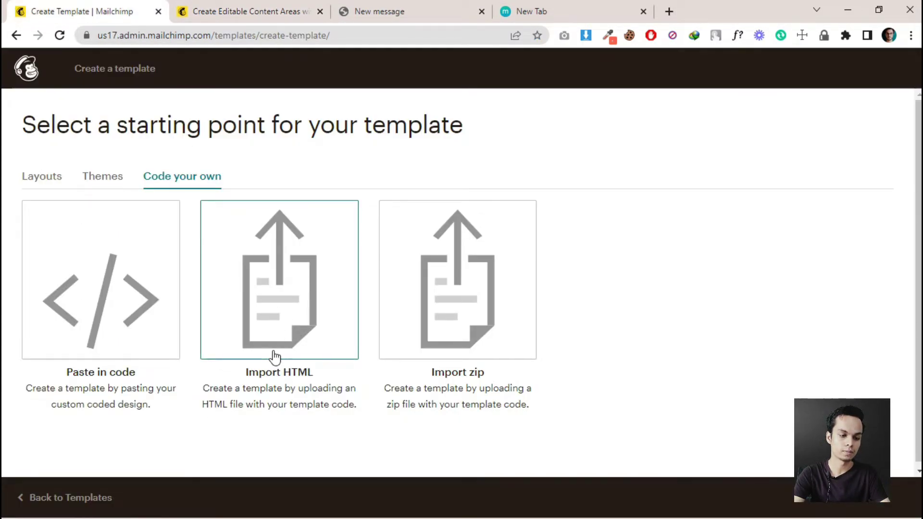
- Choose Import HTML and name the template 'Expanish Monthly Roundup Template'
{"action": "left_click", "coordinate": [289, 321]}
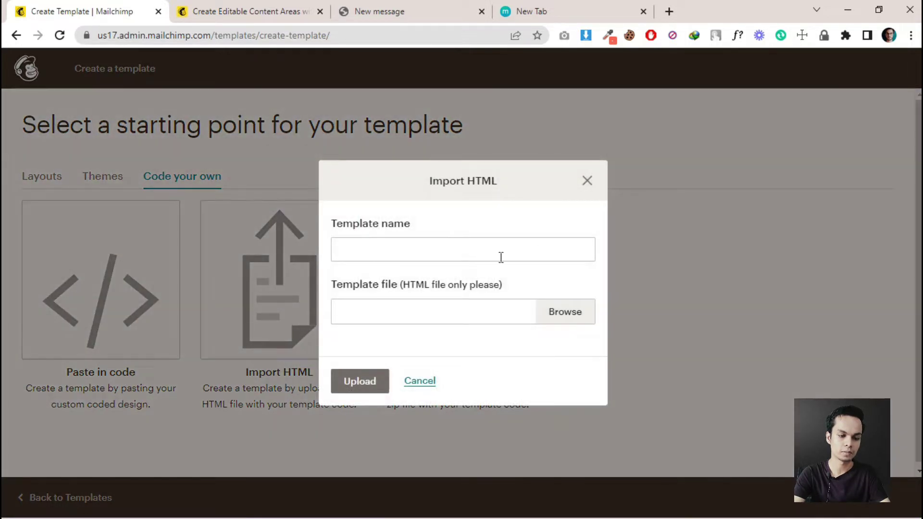
{"action": "left_click", "coordinate": [470, 260]}
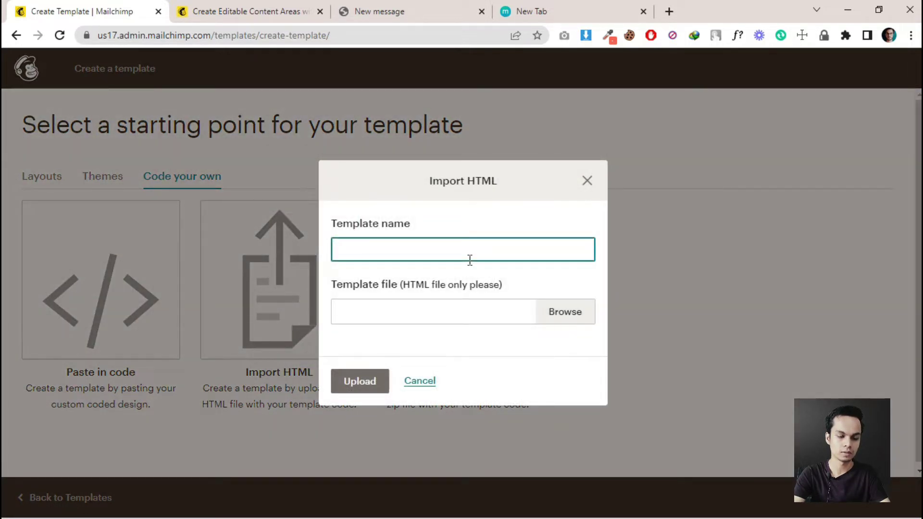
{"action": "type", "text": "Expanish M"}
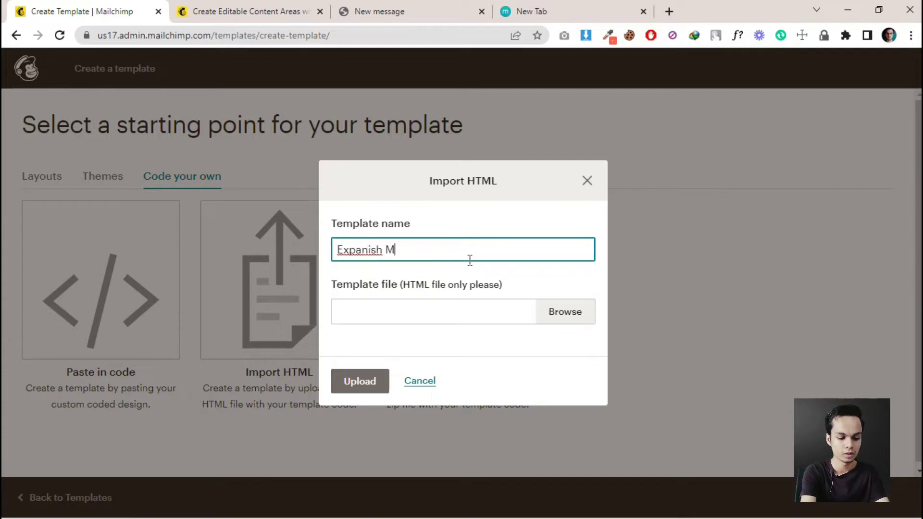
{"action": "type", "text": "ontnl"}
{"action": "key", "text": "BackSpace"}
{"action": "key", "text": "BackSpace"}
{"action": "key", "text": "BackSpace"}
{"action": "key", "text": "BackSpace"}
{"action": "key", "text": "BackSpace"}
{"action": "type", "text": "nthly Round"}
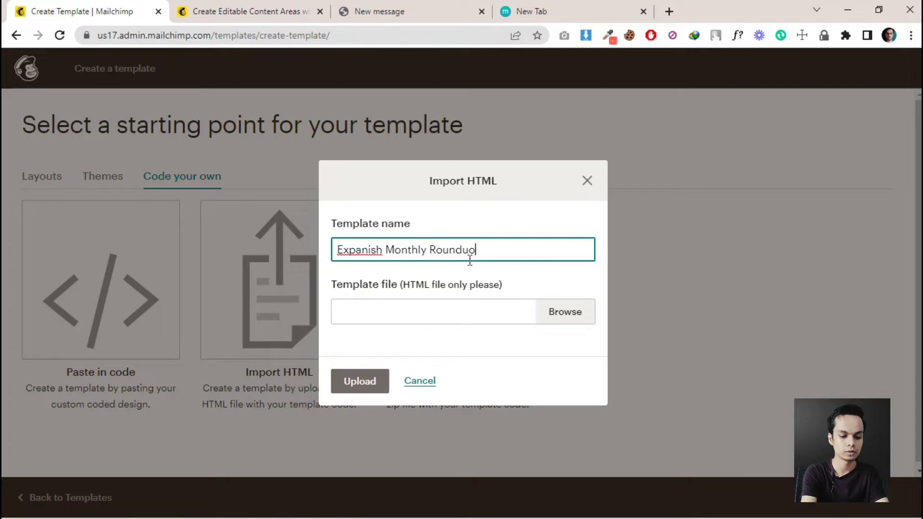
{"action": "type", "text": "up Template"}
- Upload 'Expanish Monthly Newsletter for Agencies.html' from Downloads as the template's code
{"action": "left_click", "coordinate": [565, 310]}
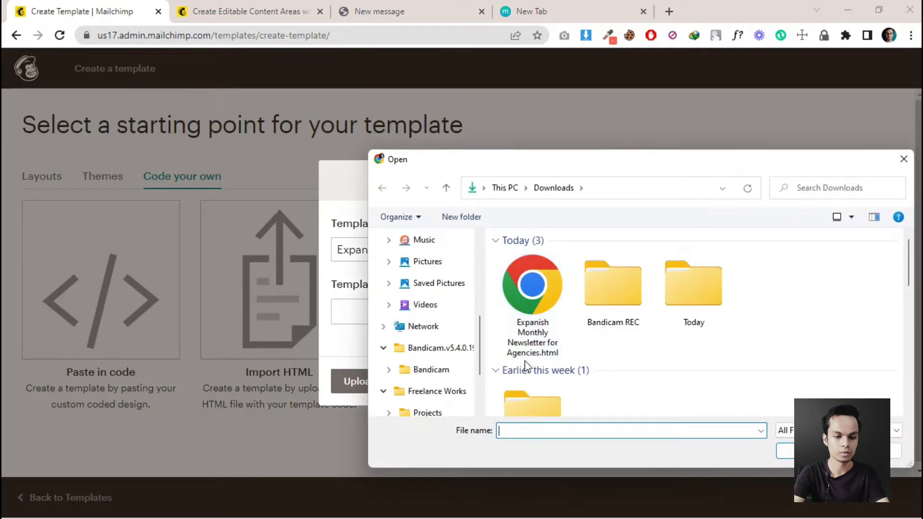
{"action": "left_click", "coordinate": [537, 307]}
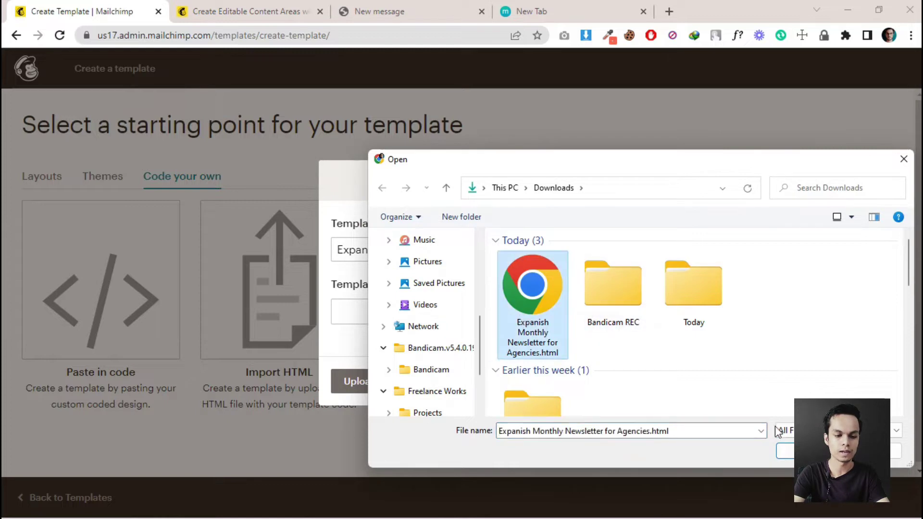
{"action": "double_click", "coordinate": [539, 308]}
{"action": "left_click", "coordinate": [369, 382]}
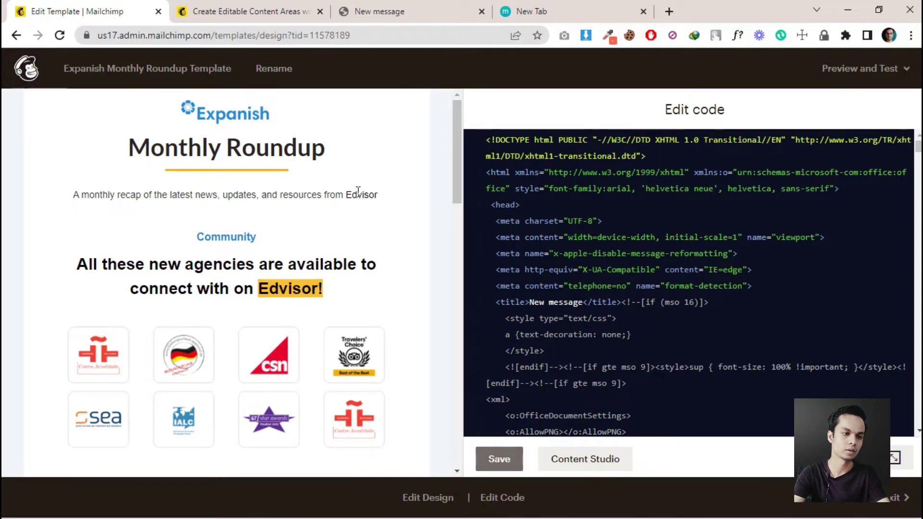
{"action": "scroll", "coordinate": [781, 262], "scroll_direction": "down", "scroll_amount": 5}
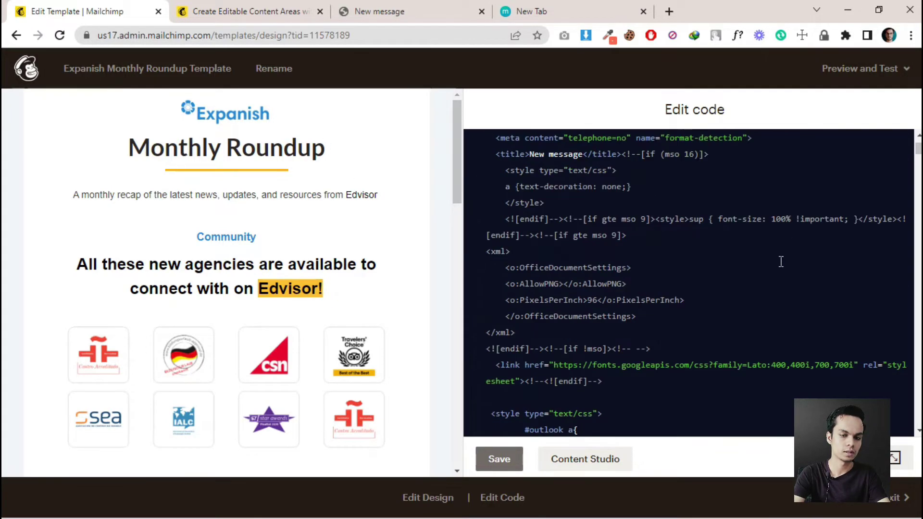
{"action": "scroll", "coordinate": [803, 241], "scroll_direction": "up", "scroll_amount": 5}
{"action": "scroll", "coordinate": [296, 200], "scroll_direction": "down", "scroll_amount": 1}
{"action": "scroll", "coordinate": [296, 200], "scroll_direction": "down", "scroll_amount": 15}
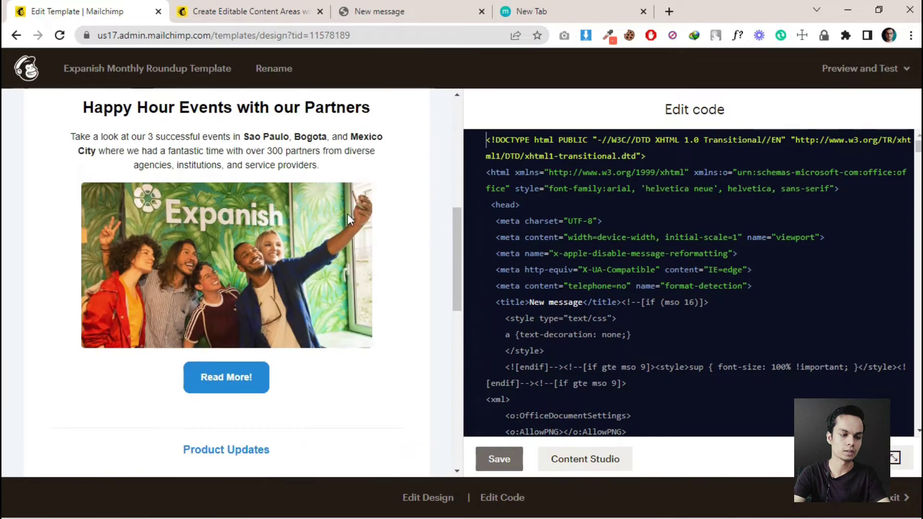
{"action": "left_click_drag", "start_coordinate": [456, 379], "coordinate": [455, 152]}
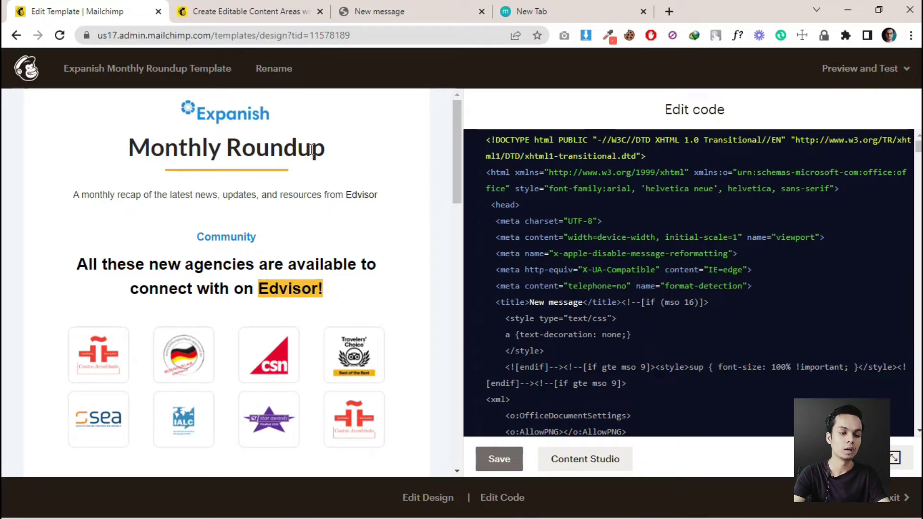
{"action": "left_click", "coordinate": [274, 14]}
{"action": "scroll", "coordinate": [403, 294], "scroll_direction": "down", "scroll_amount": 2}
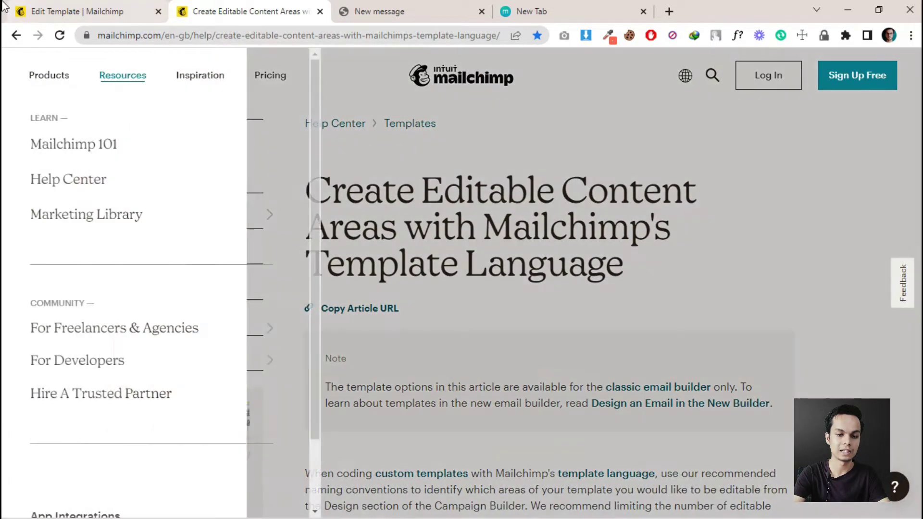
{"action": "left_click", "coordinate": [3, 7]}
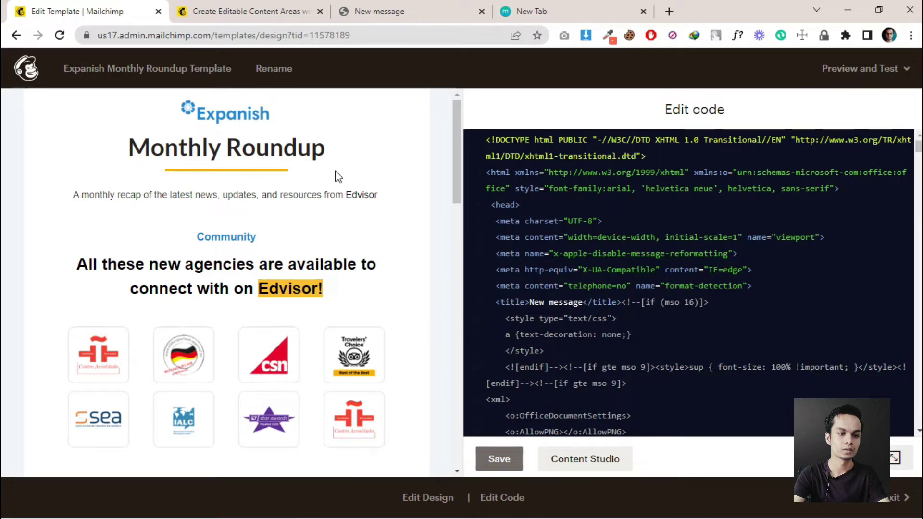
{"action": "left_click", "coordinate": [235, 3]}
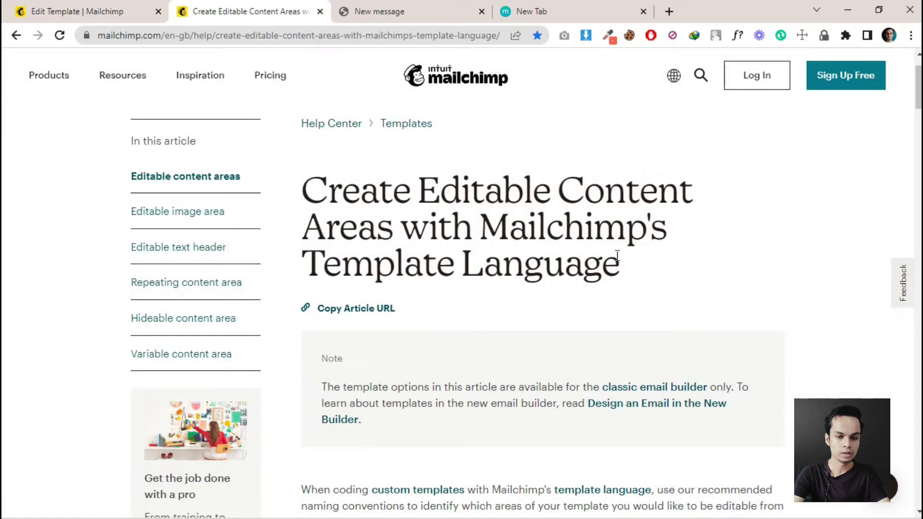
{"action": "scroll", "coordinate": [539, 279], "scroll_direction": "down", "scroll_amount": 10}
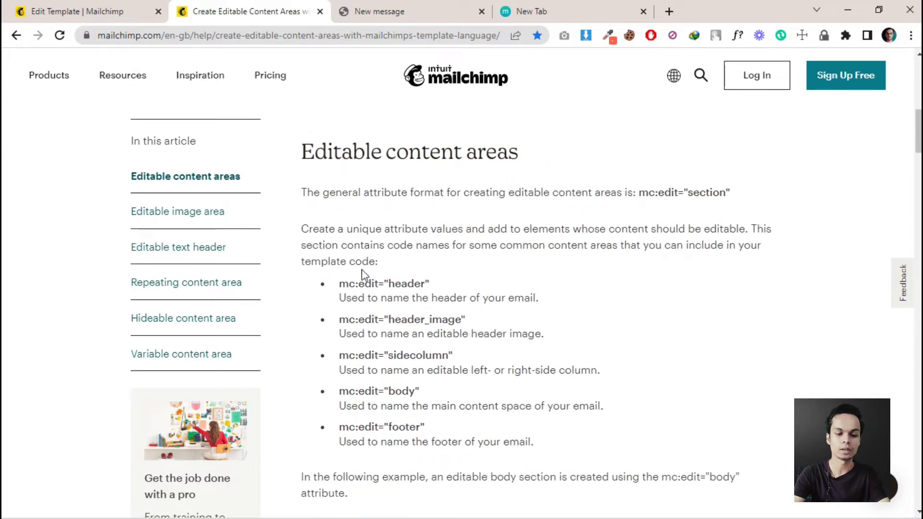
{"action": "scroll", "coordinate": [361, 269], "scroll_direction": "down", "scroll_amount": 2}
{"action": "left_click", "coordinate": [77, 11]}
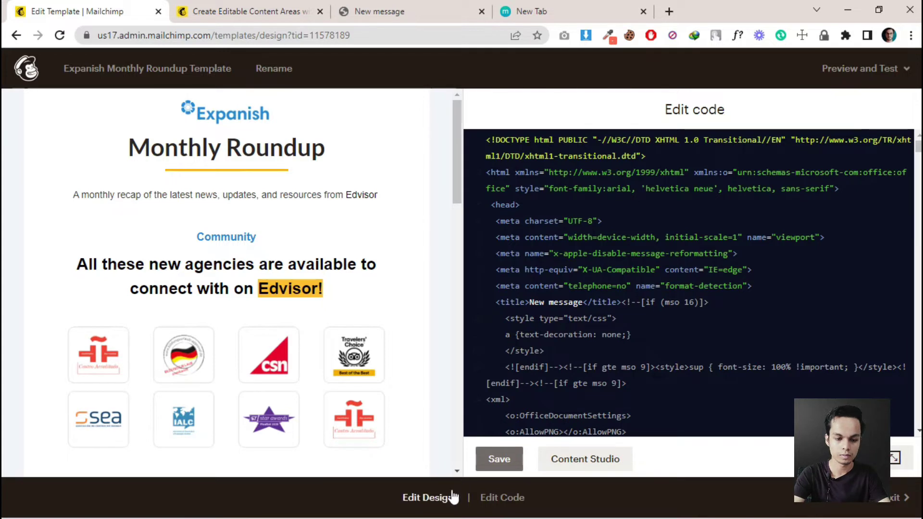
- Scroll through the template preview in design view, then open the HTML code editor
{"action": "left_click", "coordinate": [423, 500]}
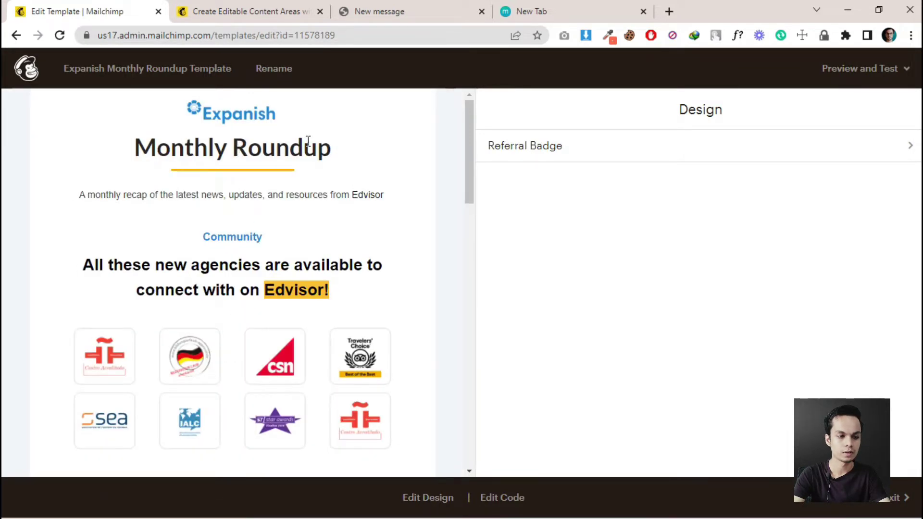
{"action": "scroll", "coordinate": [188, 413], "scroll_direction": "down", "scroll_amount": 6}
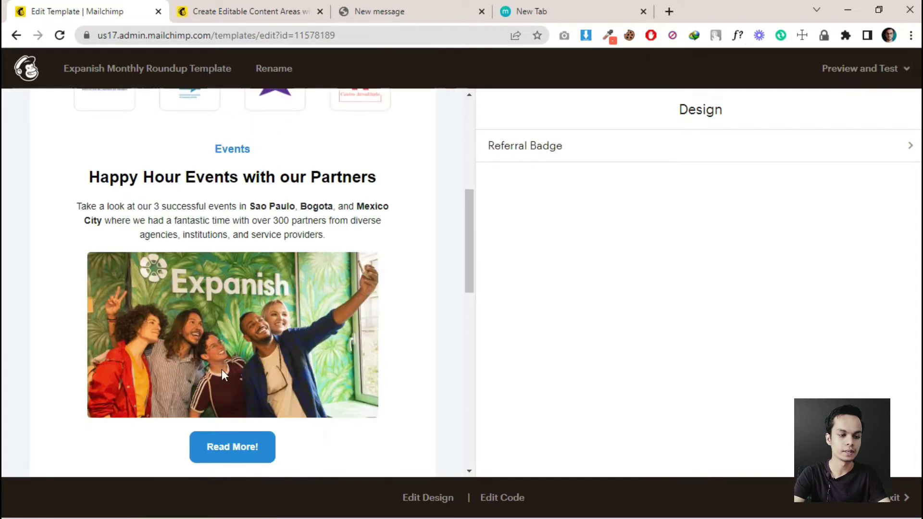
{"action": "left_click_drag", "start_coordinate": [229, 344], "coordinate": [216, 338]}
{"action": "scroll", "coordinate": [221, 336], "scroll_direction": "down", "scroll_amount": 15}
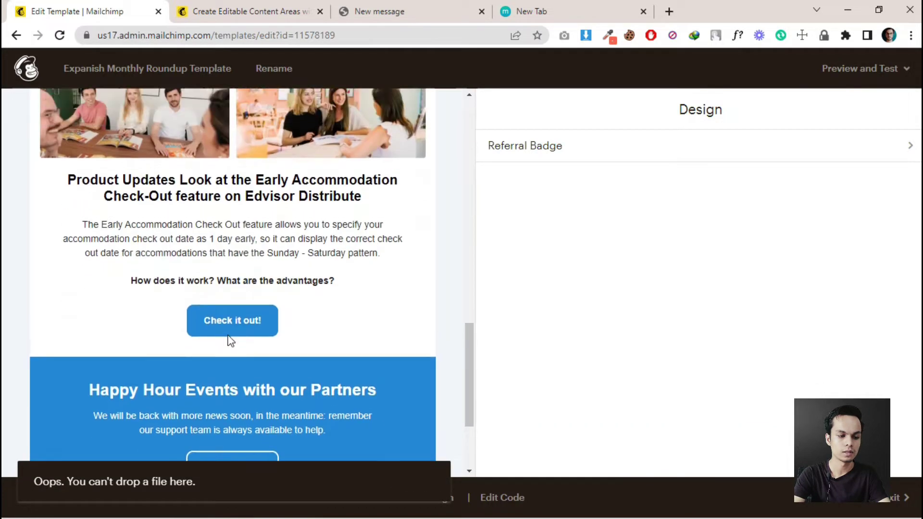
{"action": "left_click", "coordinate": [510, 500]}
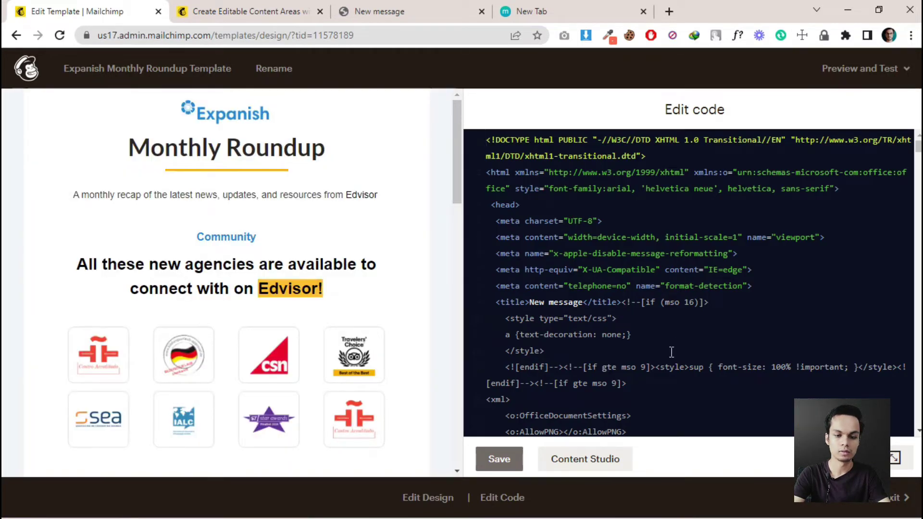
- Copy the mc:edit="unique name" line from Notepad and close Notepad without saving
{"action": "key", "text": "alt+Tab"}
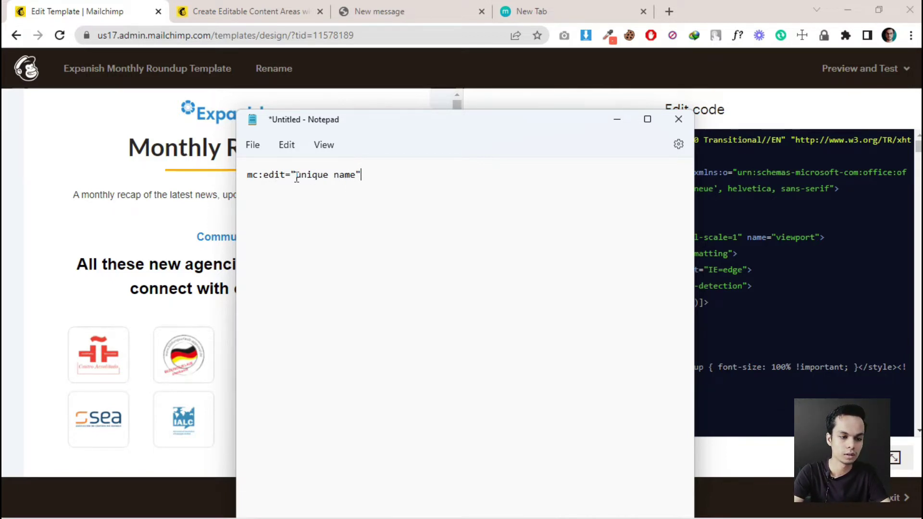
{"action": "left_click_drag", "start_coordinate": [361, 175], "coordinate": [250, 175]}
{"action": "key", "text": "ctrl+c"}
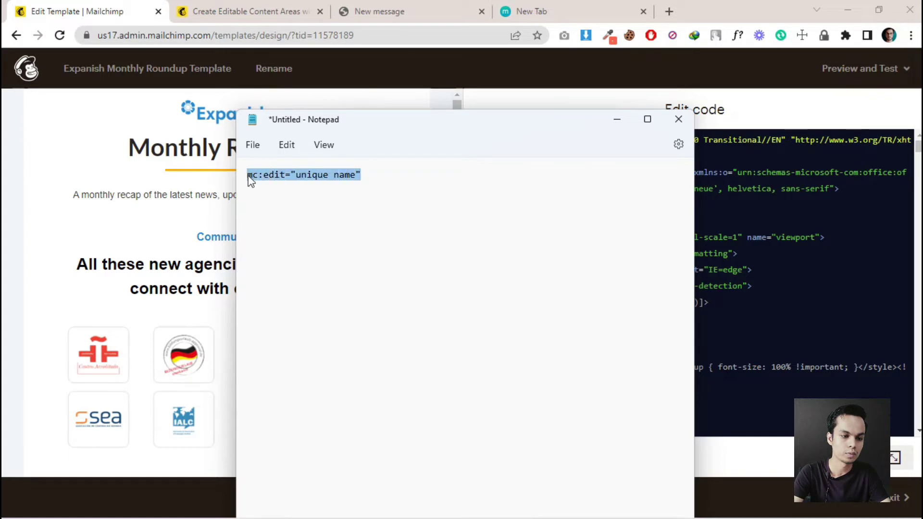
{"action": "left_click", "coordinate": [678, 120]}
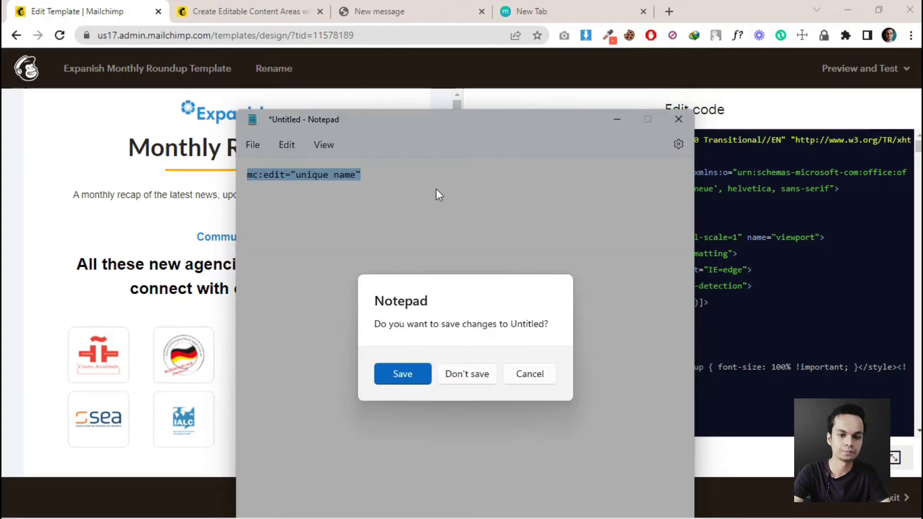
{"action": "left_click", "coordinate": [460, 374]}
{"action": "scroll", "coordinate": [557, 218], "scroll_direction": "down", "scroll_amount": 3}
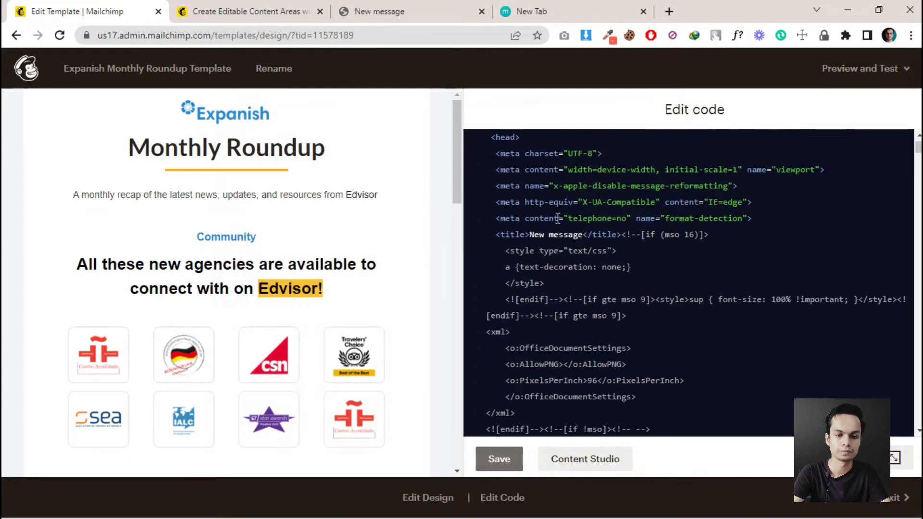
- Paste mc:edit into the Monthly Roundup heading's td and rename it to heading-1
{"action": "scroll", "coordinate": [557, 218], "scroll_direction": "down", "scroll_amount": 5}
{"action": "scroll", "coordinate": [695, 288], "scroll_direction": "down", "scroll_amount": 15}
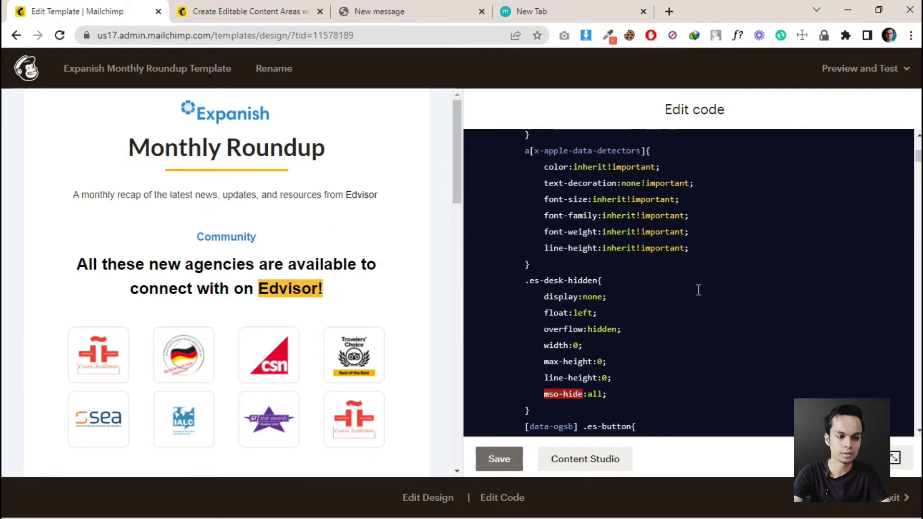
{"action": "scroll", "coordinate": [700, 290], "scroll_direction": "down", "scroll_amount": 10}
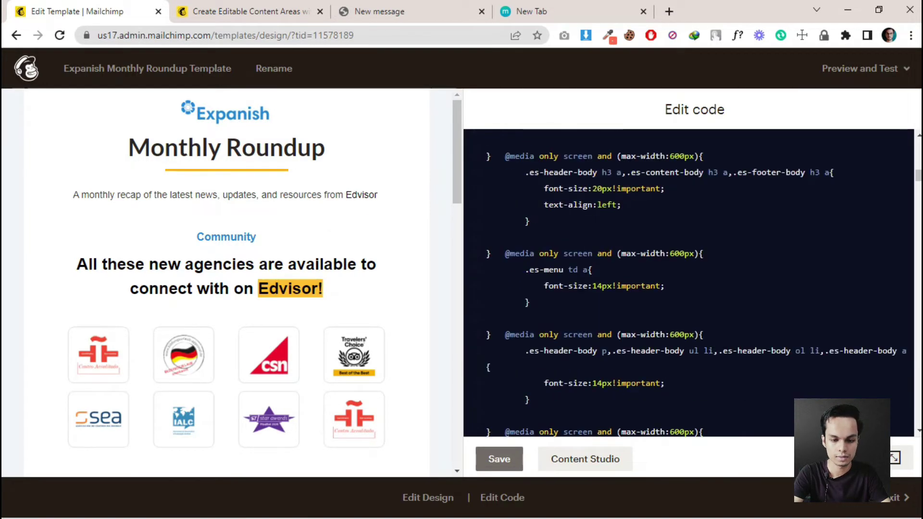
{"action": "scroll", "coordinate": [688, 282], "scroll_direction": "down", "scroll_amount": 12}
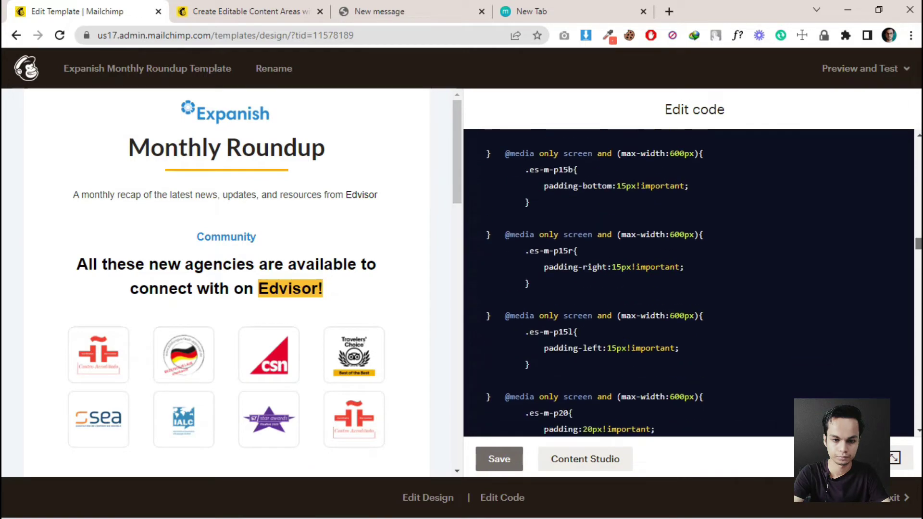
{"action": "scroll", "coordinate": [688, 282], "scroll_direction": "up", "scroll_amount": 5}
{"action": "scroll", "coordinate": [688, 282], "scroll_direction": "down", "scroll_amount": 12}
{"action": "scroll", "coordinate": [670, 344], "scroll_direction": "down", "scroll_amount": 8}
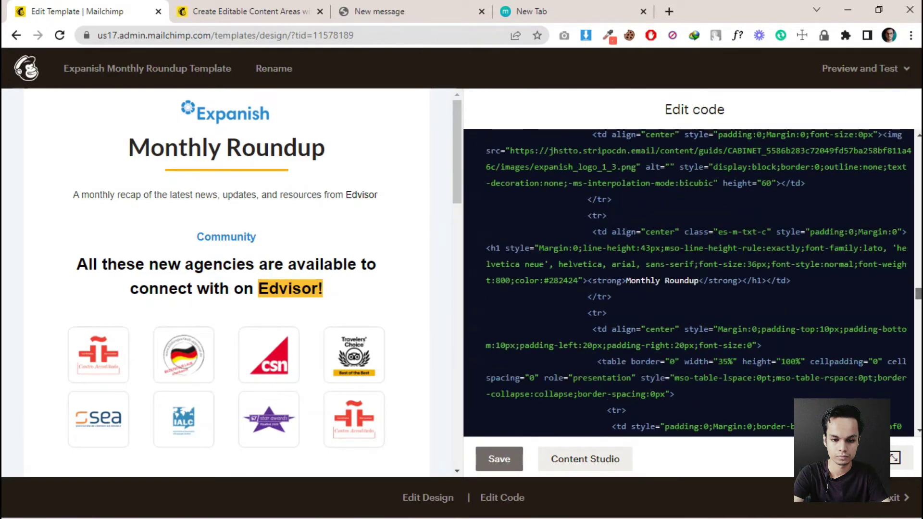
{"action": "scroll", "coordinate": [669, 344], "scroll_direction": "up", "scroll_amount": 4}
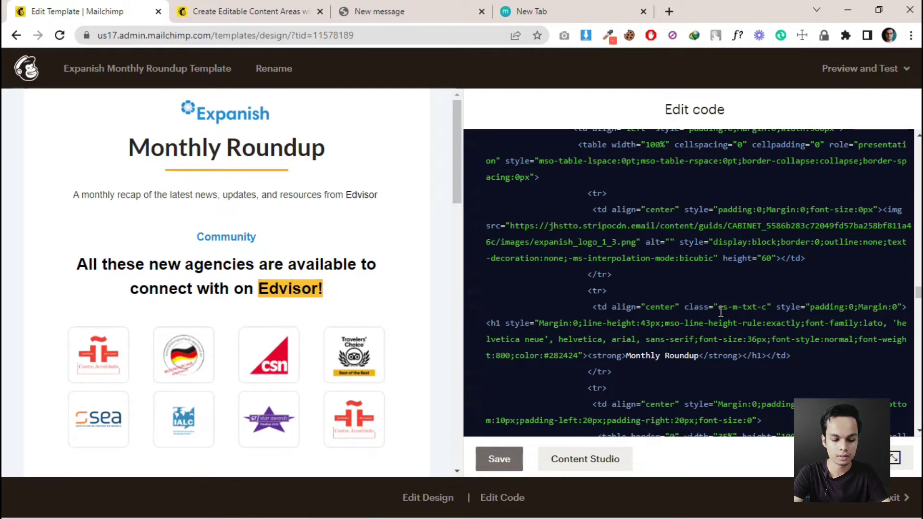
{"action": "key", "text": "ctrl+v"}
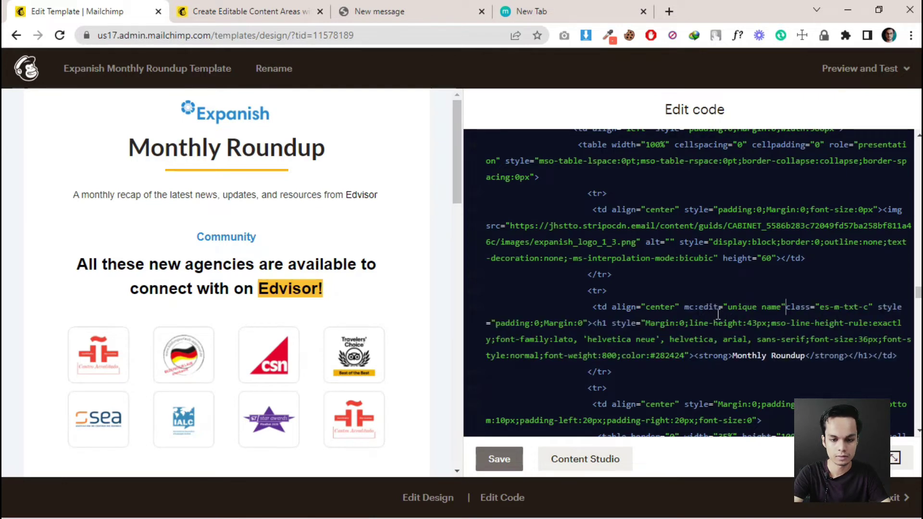
{"action": "left_click_drag", "start_coordinate": [728, 310], "coordinate": [782, 310]}
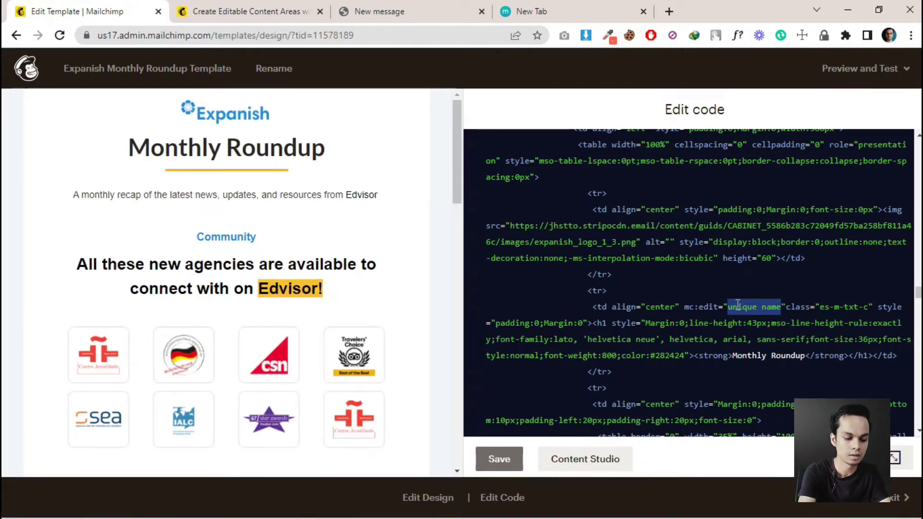
{"action": "type", "text": "heading-1"}
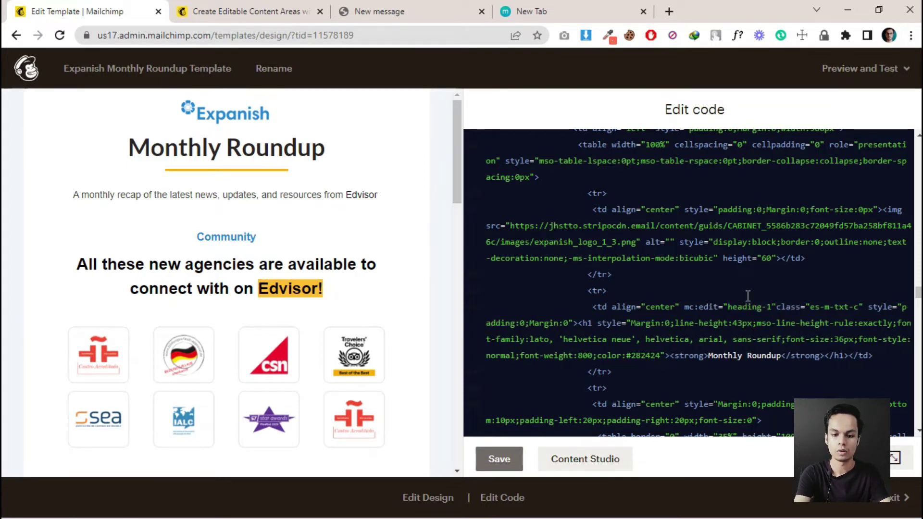
- Save the code changes and return to the design editor
{"action": "scroll", "coordinate": [686, 310], "scroll_direction": "down", "scroll_amount": 2}
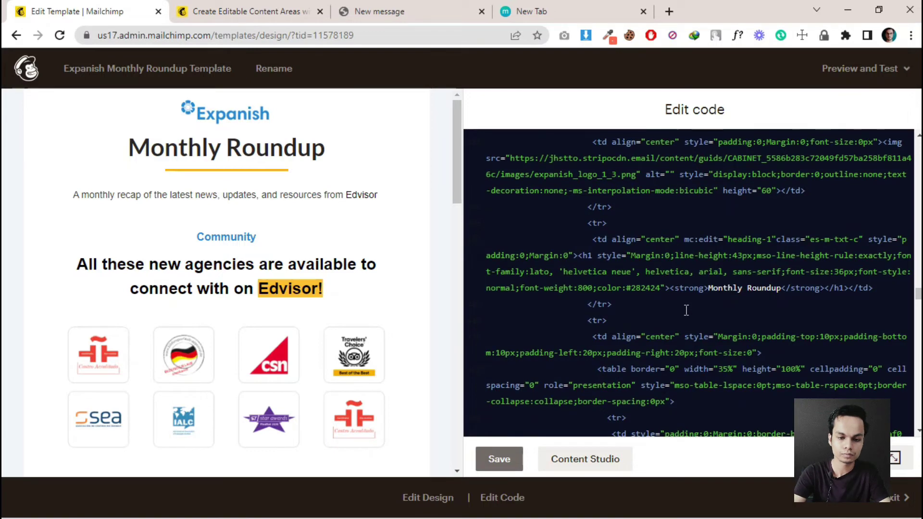
{"action": "left_click", "coordinate": [504, 462]}
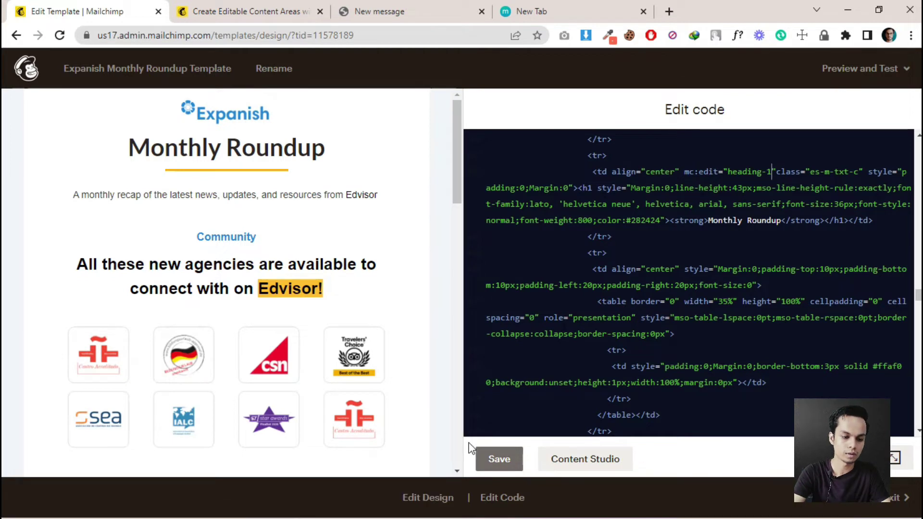
{"action": "left_click", "coordinate": [437, 496]}
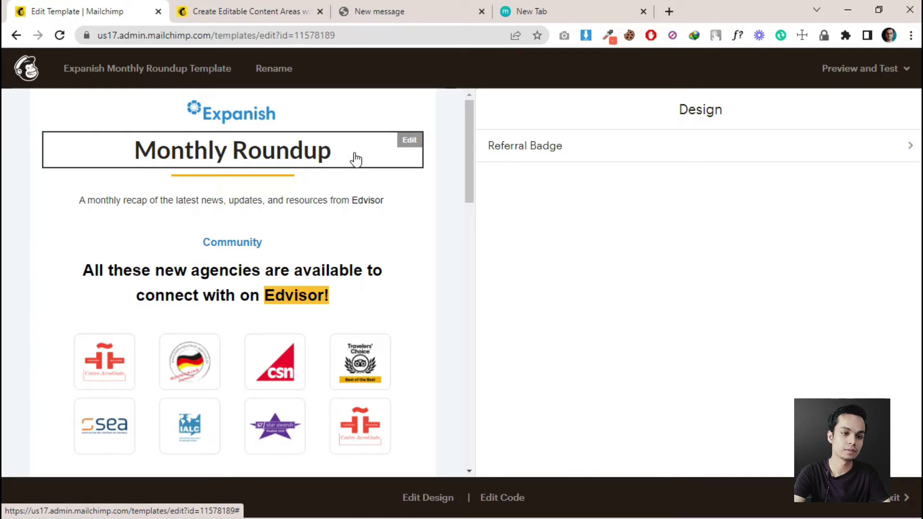
- Test the editable Monthly Roundup heading by adding 'Now' and deleting it again
{"action": "left_click", "coordinate": [409, 143]}
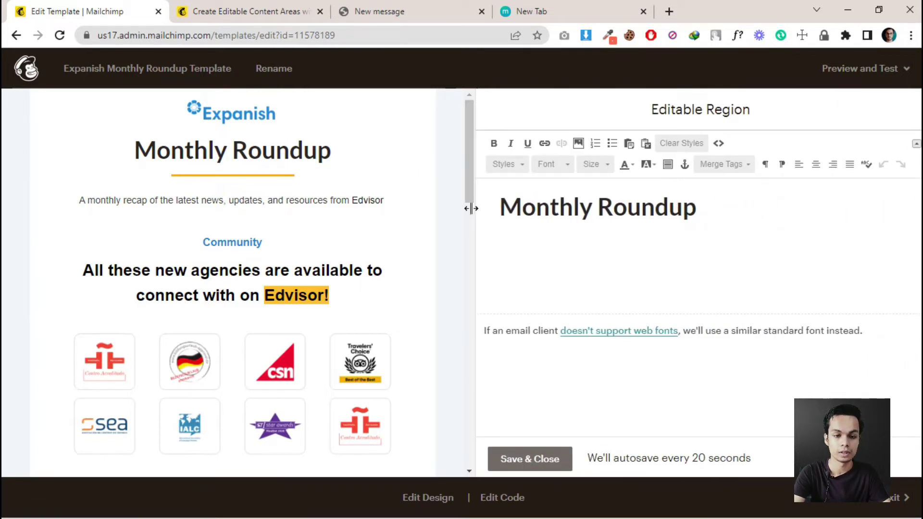
{"action": "left_click", "coordinate": [721, 212]}
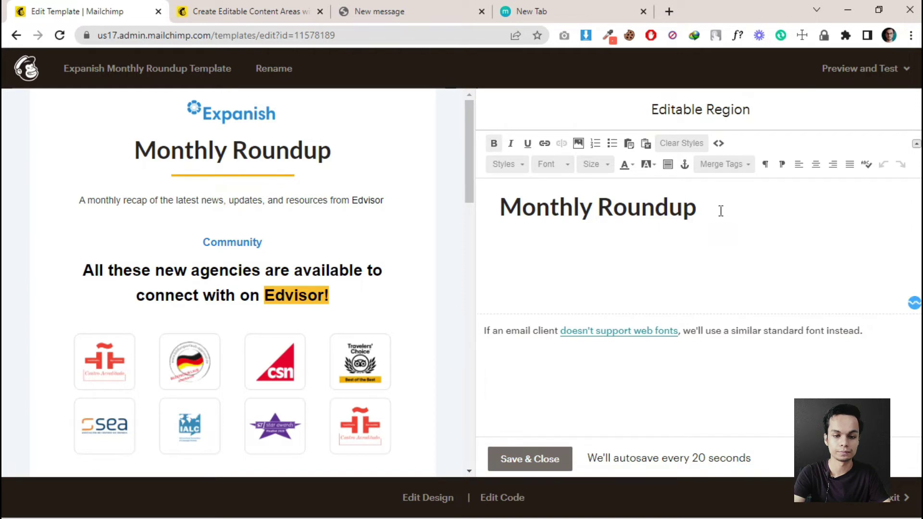
{"action": "left_click_drag", "start_coordinate": [706, 206], "coordinate": [474, 205]}
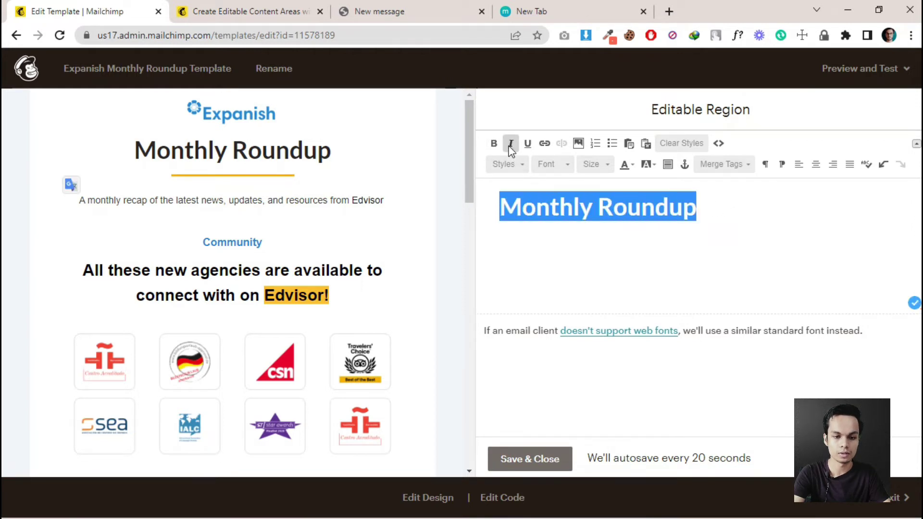
{"action": "left_click_drag", "start_coordinate": [702, 206], "coordinate": [658, 208]}
{"action": "left_click", "coordinate": [734, 208]}
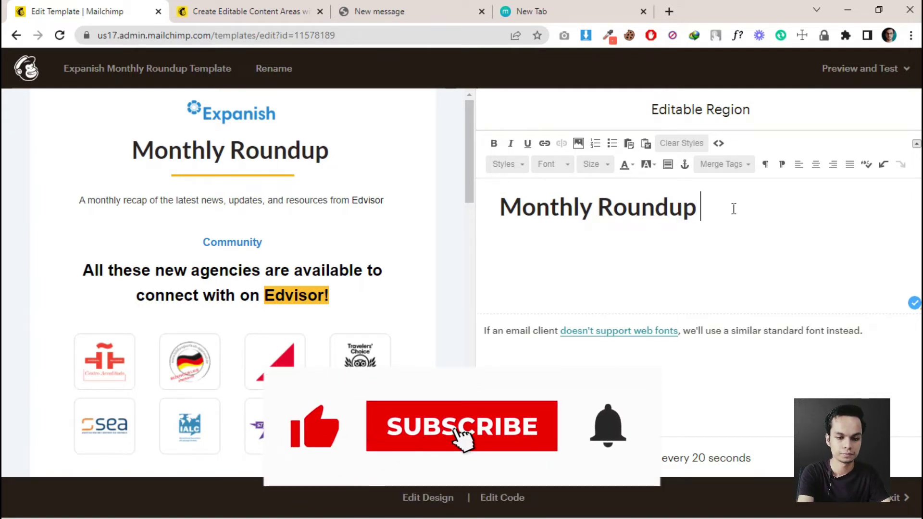
{"action": "type", "text": "Now"}
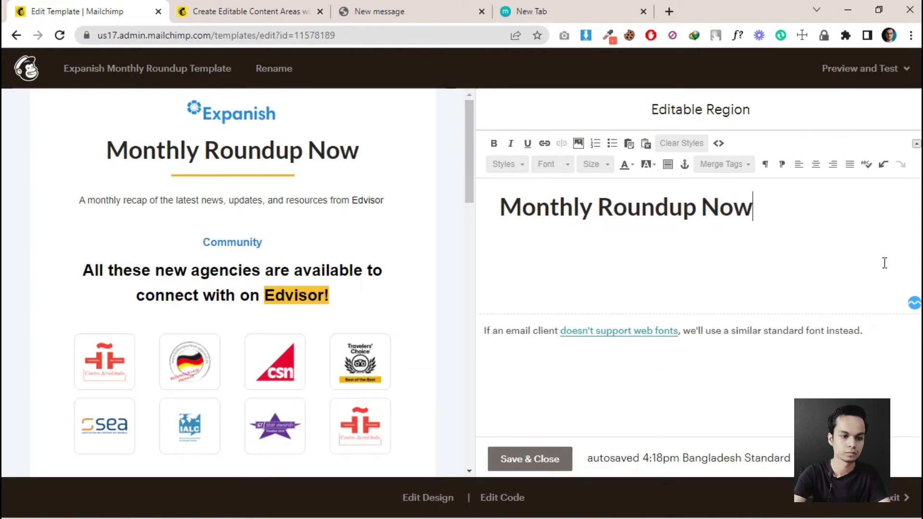
{"action": "left_click_drag", "start_coordinate": [704, 208], "coordinate": [812, 218]}
{"action": "key", "text": "BackSpace"}
{"action": "key", "text": "BackSpace"}
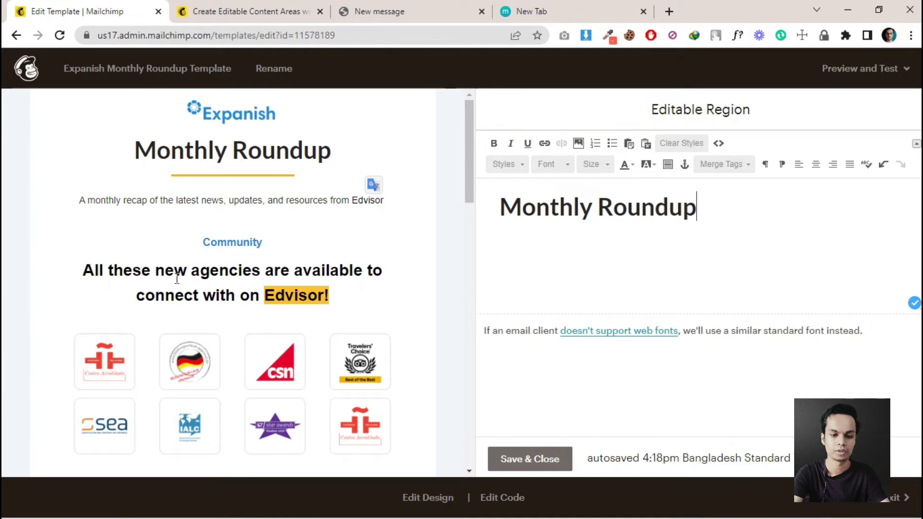
- Scroll through the newsletter preview and open the template's HTML code
{"action": "scroll", "coordinate": [182, 279], "scroll_direction": "down", "scroll_amount": 3}
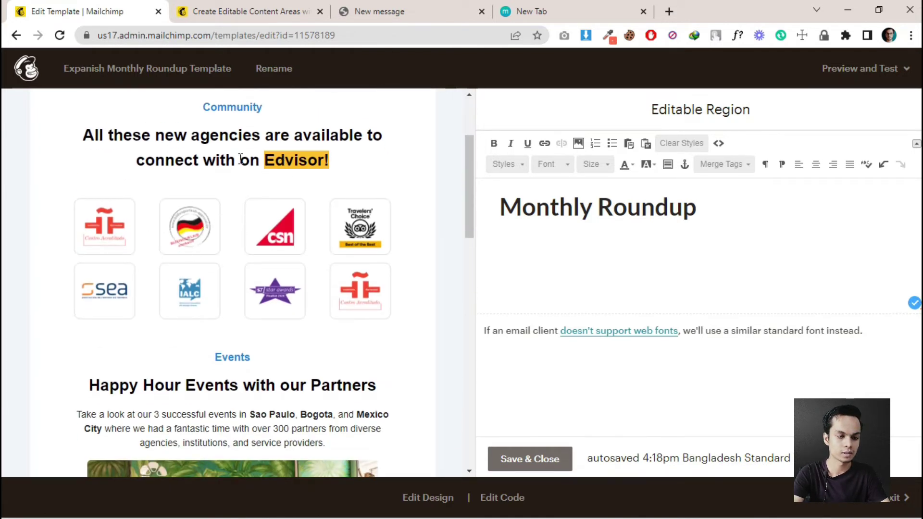
{"action": "scroll", "coordinate": [288, 173], "scroll_direction": "down", "scroll_amount": 6}
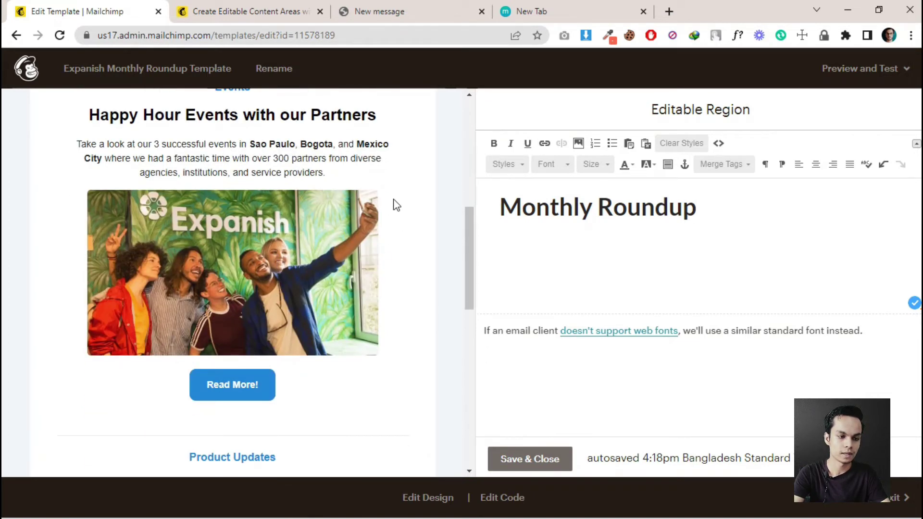
{"action": "scroll", "coordinate": [246, 251], "scroll_direction": "up", "scroll_amount": 2}
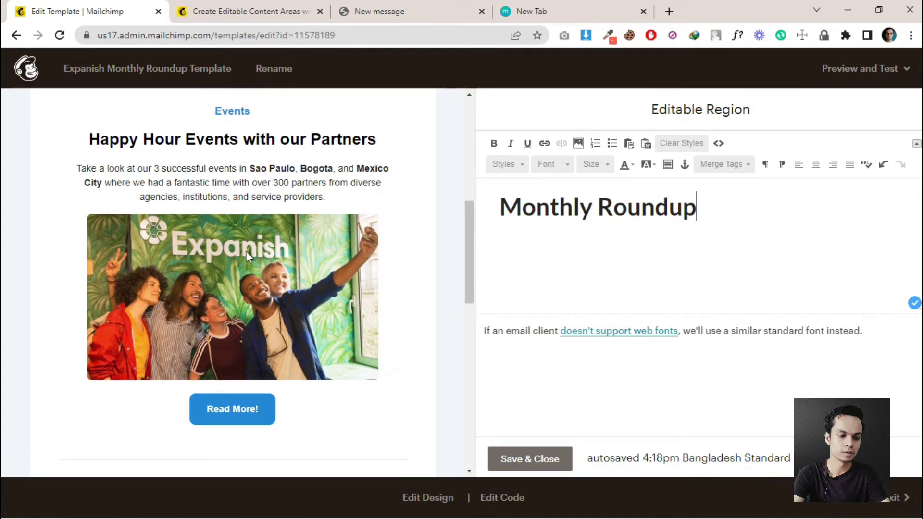
{"action": "scroll", "coordinate": [294, 299], "scroll_direction": "down", "scroll_amount": 2}
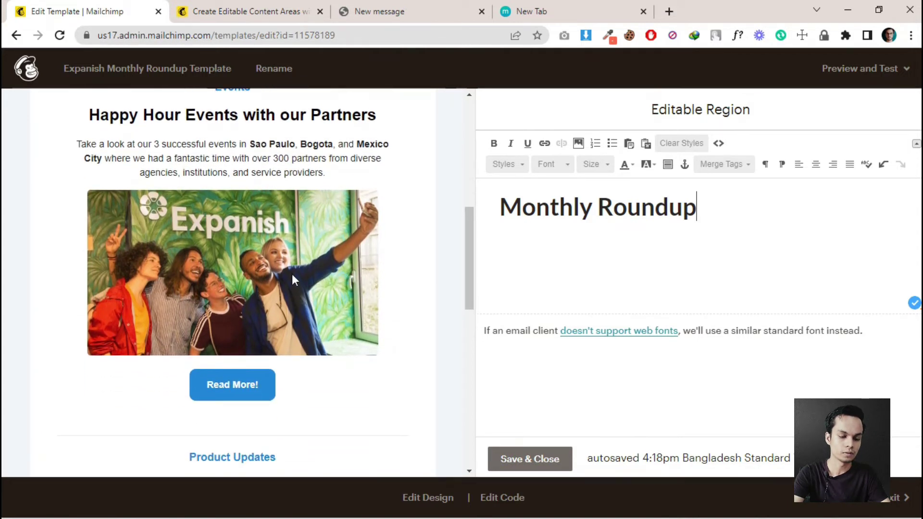
{"action": "scroll", "coordinate": [235, 268], "scroll_direction": "up", "scroll_amount": 2}
{"action": "scroll", "coordinate": [218, 305], "scroll_direction": "down", "scroll_amount": 8}
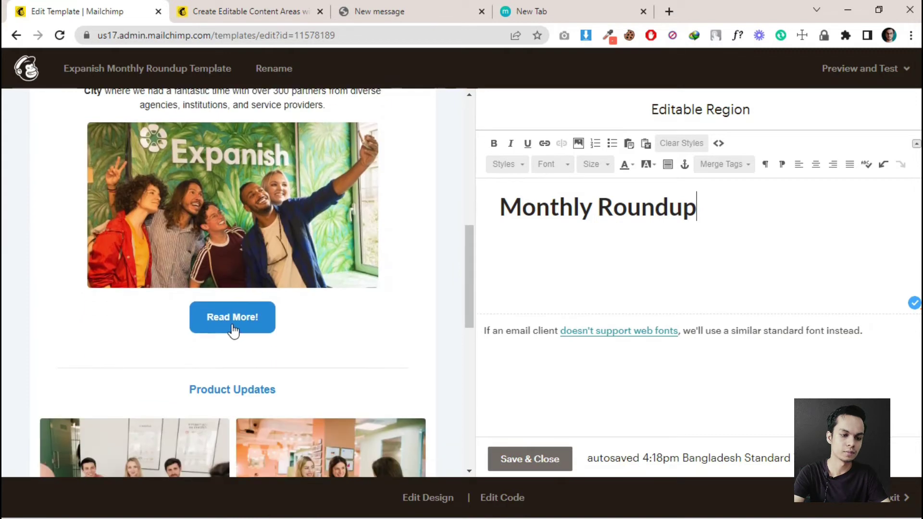
{"action": "scroll", "coordinate": [278, 358], "scroll_direction": "up", "scroll_amount": 15}
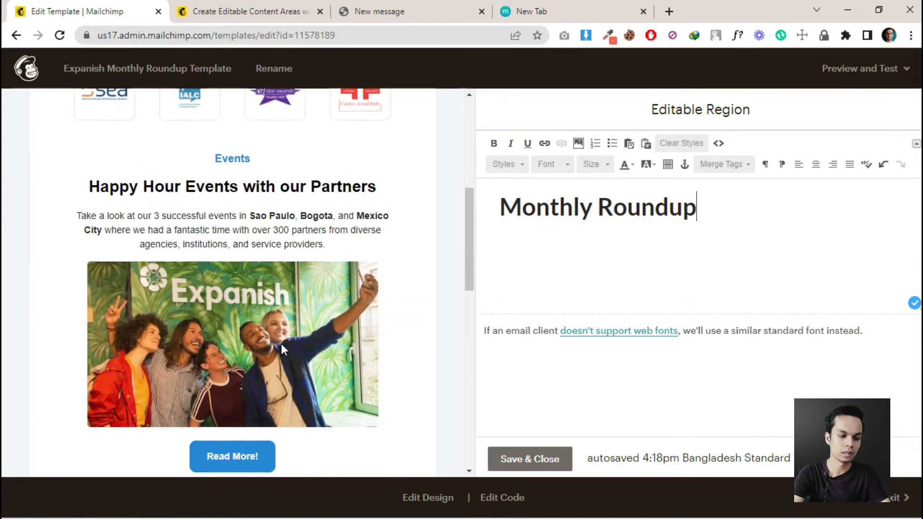
{"action": "left_click", "coordinate": [500, 499]}
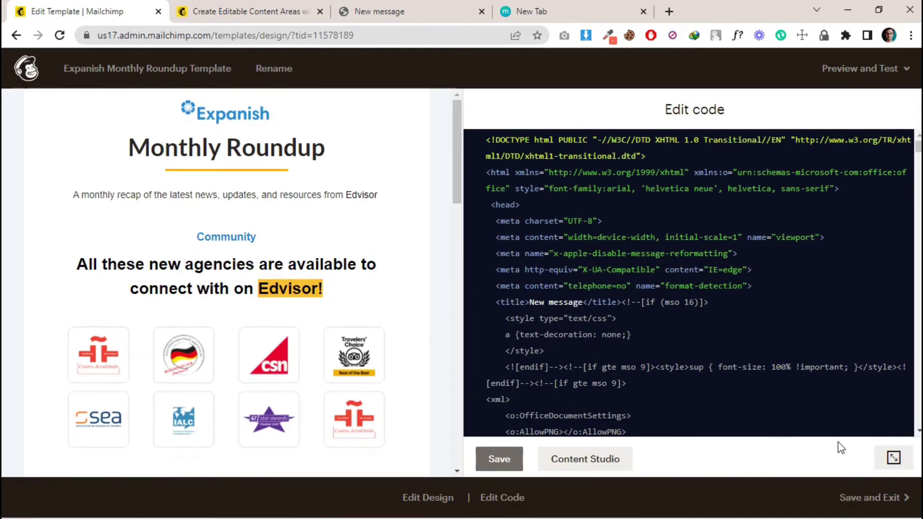
- Expand the code editor and give the intro paragraph cell mc:edit="des-text-1"
{"action": "left_click", "coordinate": [894, 458]}
{"action": "scroll", "coordinate": [785, 406], "scroll_direction": "up", "scroll_amount": 5}
{"action": "scroll", "coordinate": [526, 192], "scroll_direction": "down", "scroll_amount": 20}
{"action": "scroll", "coordinate": [525, 192], "scroll_direction": "down", "scroll_amount": 5}
{"action": "left_click", "coordinate": [220, 217]}
{"action": "type", "text": "mc:edit=\"unique name\""}
{"action": "left_click_drag", "start_coordinate": [266, 216], "coordinate": [320, 217]}
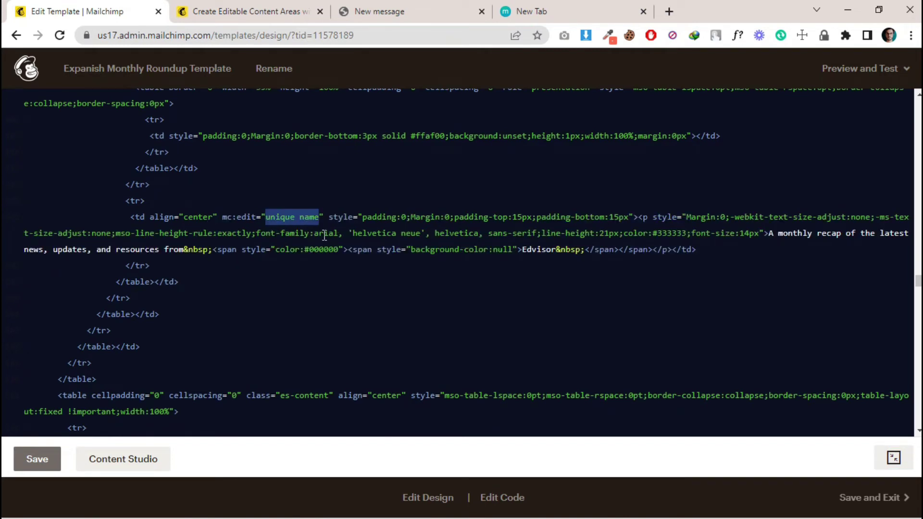
{"action": "type", "text": "des-text-1"}
{"action": "left_click_drag", "start_coordinate": [222, 217], "coordinate": [319, 217]}
- Paste the mc:edit attribute into the agencies heading and Events heading cells, saving after each
{"action": "scroll", "coordinate": [370, 286], "scroll_direction": "down", "scroll_amount": 5}
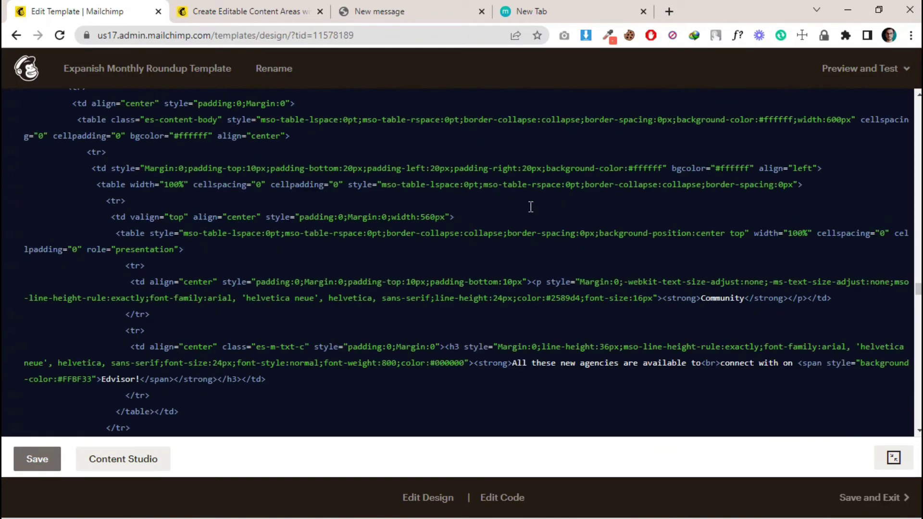
{"action": "left_click", "coordinate": [223, 217]}
{"action": "type", "text": "mc:edit=\"des-text-1\""}
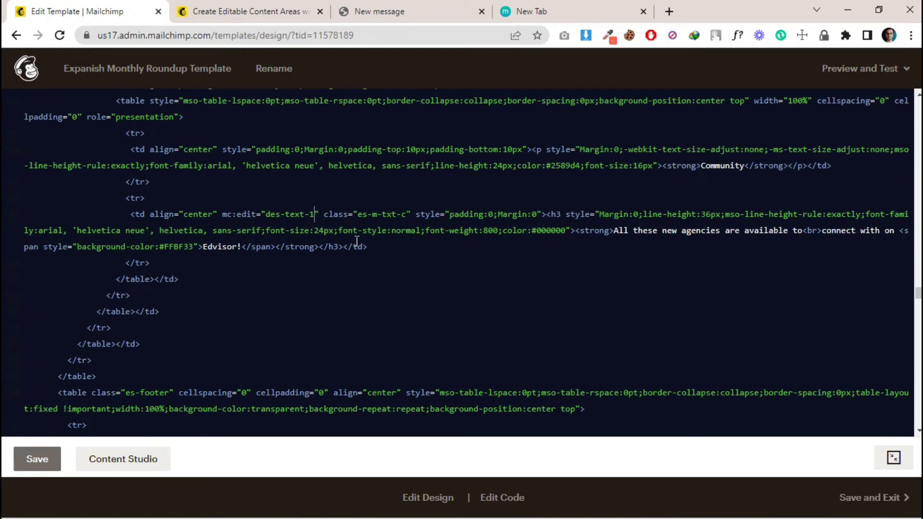
{"action": "scroll", "coordinate": [439, 229], "scroll_direction": "down", "scroll_amount": 10}
{"action": "key", "text": "ctrl+s"}
{"action": "scroll", "coordinate": [517, 274], "scroll_direction": "down", "scroll_amount": 10}
{"action": "left_click", "coordinate": [217, 263]}
{"action": "type", "text": "mc:edit=\"des-text-1\""}
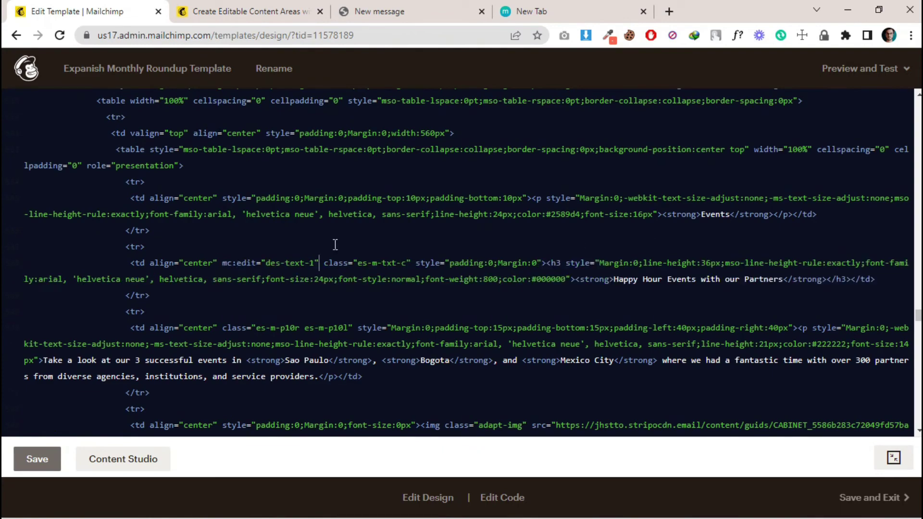
{"action": "key", "text": "ctrl+s"}
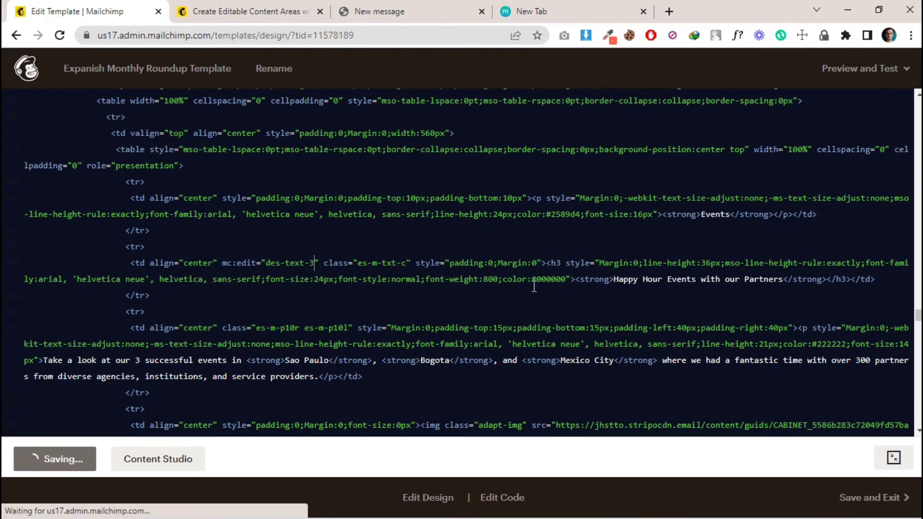
- Add mc:edit to the event description cell, renumbering it to des-text-4
{"action": "scroll", "coordinate": [212, 191], "scroll_direction": "up", "scroll_amount": 2}
{"action": "left_click", "coordinate": [219, 253]}
{"action": "type", "text": "mc:edit=\"des-text-1\""}
{"action": "key", "text": "BackSpace"}
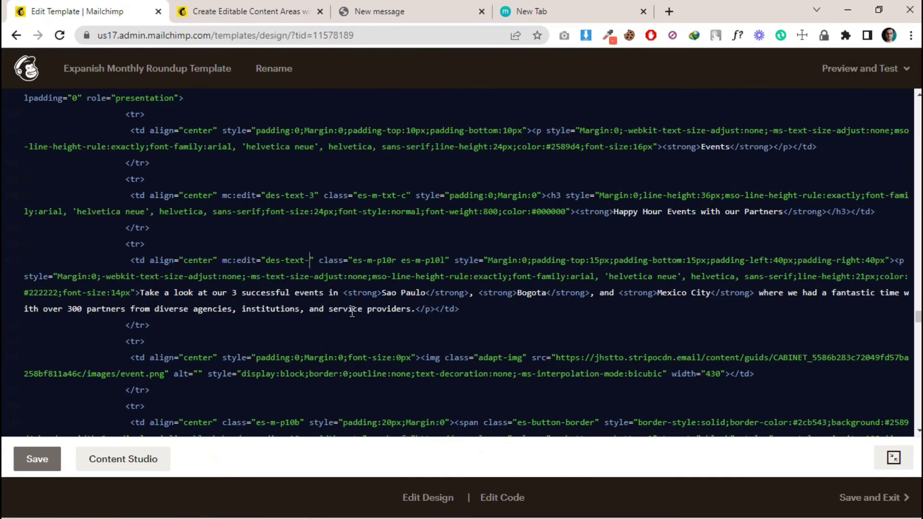
{"action": "type", "text": "4"}
- Give the Read More button cell an mc:edit region named des-button-1
{"action": "scroll", "coordinate": [448, 272], "scroll_direction": "down", "scroll_amount": 3}
{"action": "scroll", "coordinate": [450, 272], "scroll_direction": "down", "scroll_amount": 3}
{"action": "left_click", "coordinate": [222, 219]}
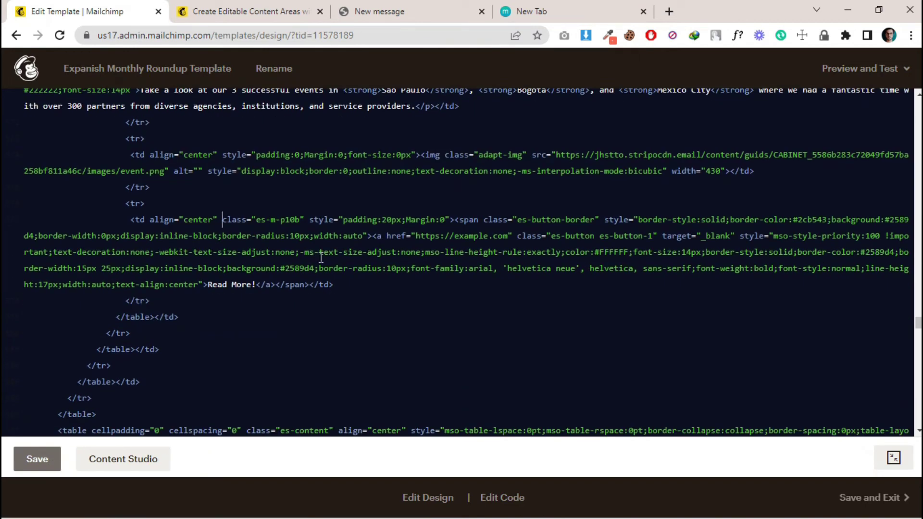
{"action": "type", "text": "mc:edit=\"des-text-1\""}
{"action": "left_click_drag", "start_coordinate": [266, 220], "coordinate": [314, 220]}
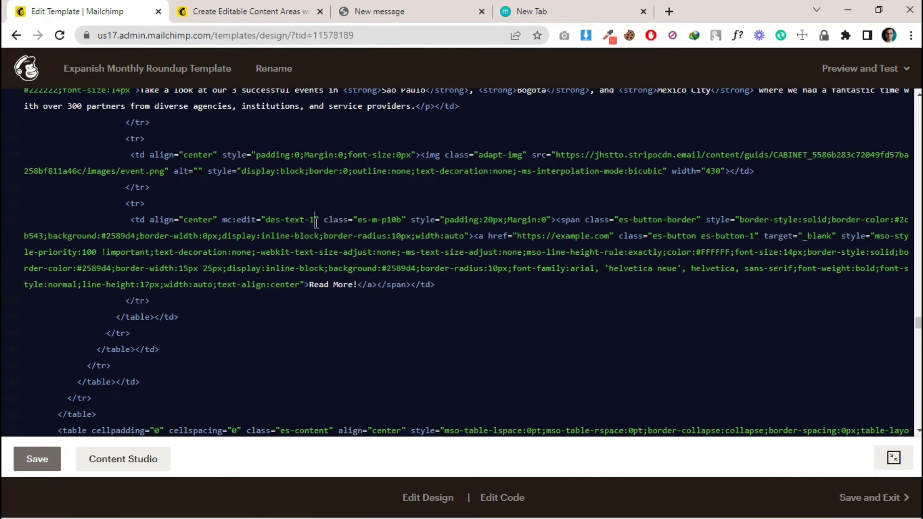
{"action": "type", "text": "des-button-1"}
{"action": "scroll", "coordinate": [387, 313], "scroll_direction": "down", "scroll_amount": 6}
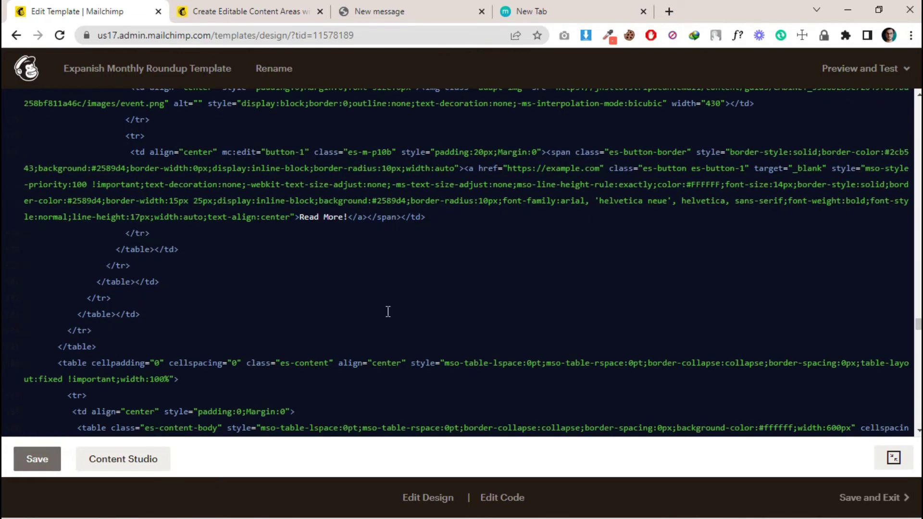
{"action": "scroll", "coordinate": [365, 260], "scroll_direction": "down", "scroll_amount": 10}
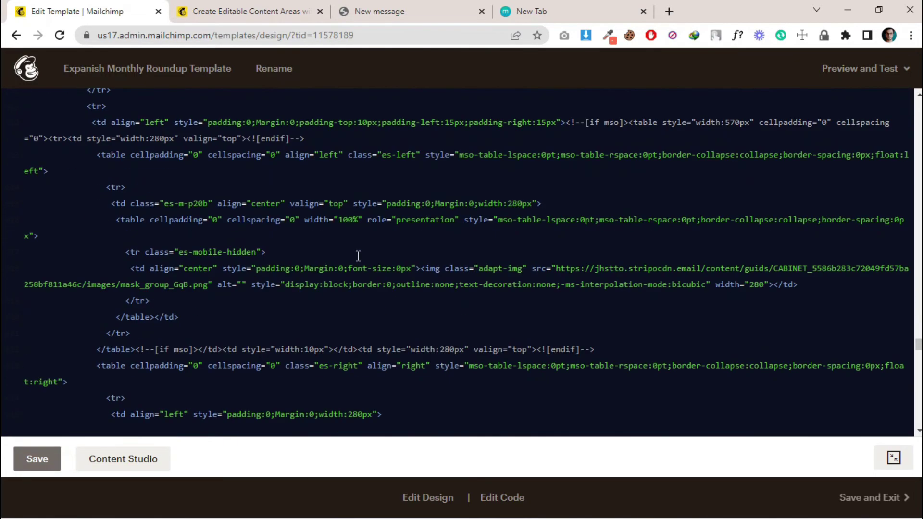
- Add mc:edit="image-1" and "image-2" to the two product image tags and save
{"action": "scroll", "coordinate": [365, 250], "scroll_direction": "down", "scroll_amount": 3}
{"action": "scroll", "coordinate": [331, 221], "scroll_direction": "up", "scroll_amount": 2}
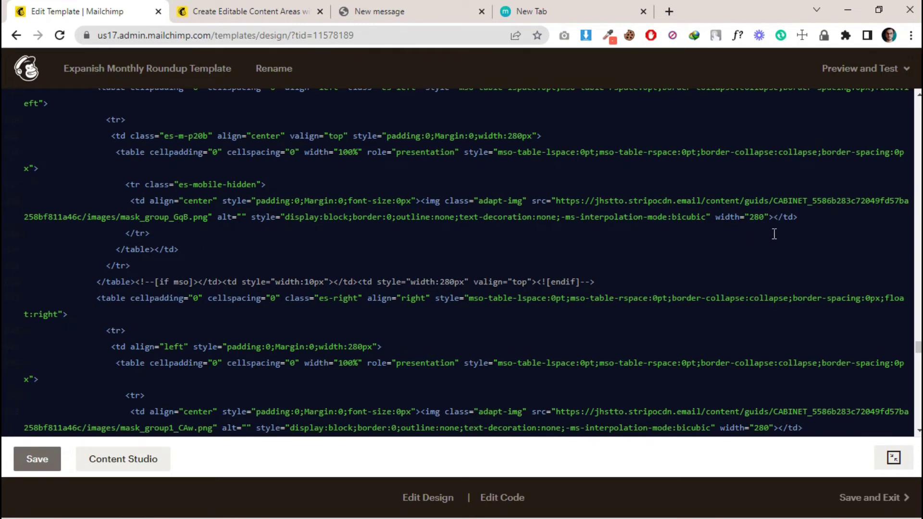
{"action": "left_click", "coordinate": [219, 201]}
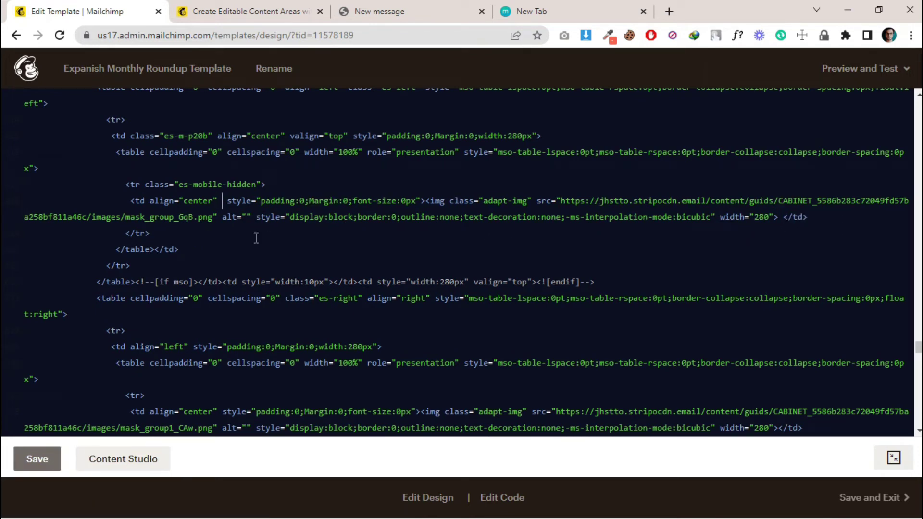
{"action": "key", "text": "BackSpace"}
{"action": "key", "text": "ctrl+v"}
{"action": "left_click_drag", "start_coordinate": [819, 217], "coordinate": [861, 217]}
{"action": "type", "text": "image"}
{"action": "scroll", "coordinate": [864, 247], "scroll_direction": "down", "scroll_amount": 3}
{"action": "scroll", "coordinate": [533, 216], "scroll_direction": "down", "scroll_amount": 3}
{"action": "type", "text": "mc:edit=\"des-text-1\""}
{"action": "left_click_drag", "start_coordinate": [821, 225], "coordinate": [861, 226]}
{"action": "type", "text": "image"}
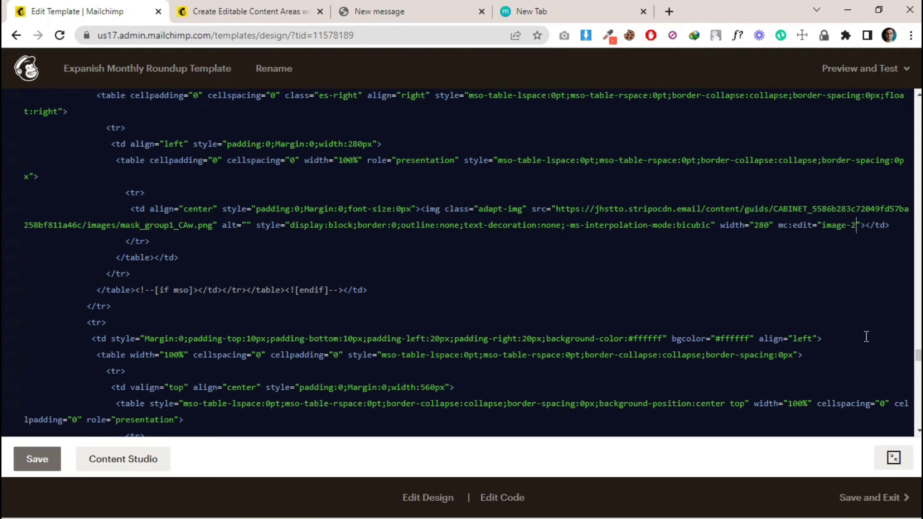
{"action": "scroll", "coordinate": [471, 255], "scroll_direction": "down", "scroll_amount": 10}
{"action": "key", "text": "ctrl+s"}
- Mark the Product Updates heading and description editable, numbering the description des-text-6
{"action": "left_click", "coordinate": [222, 185]}
{"action": "type", "text": "mc:edit=\"des-text-1\""}
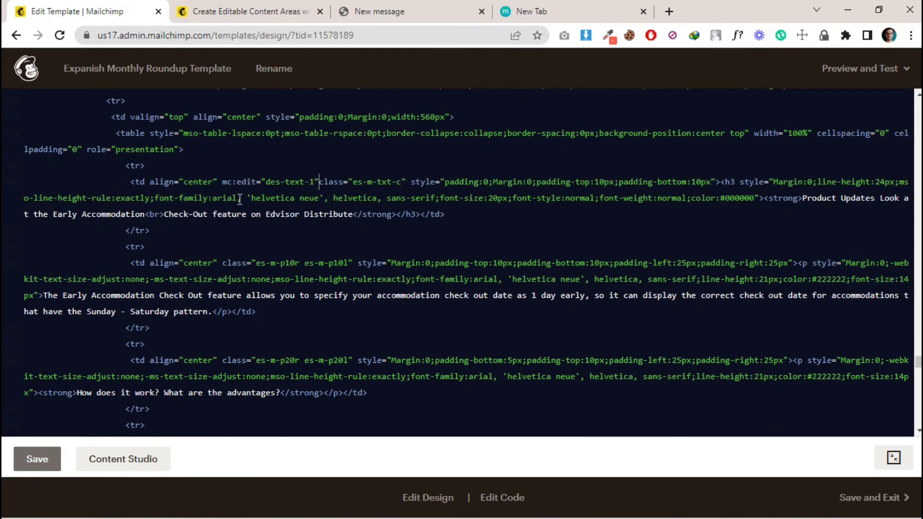
{"action": "scroll", "coordinate": [397, 230], "scroll_direction": "down", "scroll_amount": 3}
{"action": "left_click", "coordinate": [222, 198]}
{"action": "key", "text": "ctrl+s"}
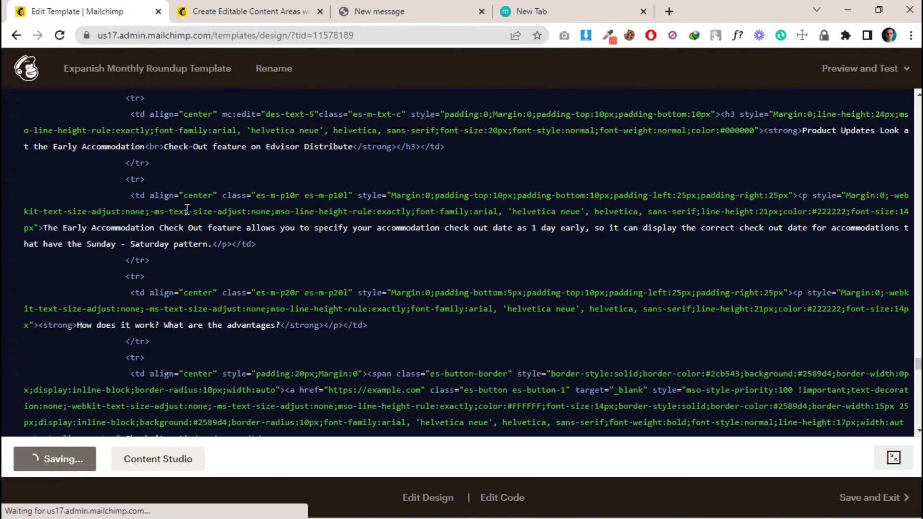
{"action": "type", "text": "mc:edit=\"des-text-1\""}
{"action": "key", "text": "Left"}
{"action": "key", "text": "Left"}
{"action": "key", "text": "BackSpace"}
{"action": "type", "text": "6"}
{"action": "scroll", "coordinate": [379, 286], "scroll_direction": "down", "scroll_amount": 5}
- Give the advantages question cell an mc:edit region named des-text-7
{"action": "left_click", "coordinate": [221, 158]}
{"action": "key", "text": "ctrl+s"}
{"action": "type", "text": "mc:edit=\"des-text-1\""}
{"action": "key", "text": "Left"}
{"action": "key", "text": "Left"}
{"action": "key", "text": "BackSpace"}
{"action": "type", "text": "7"}
{"action": "scroll", "coordinate": [332, 197], "scroll_direction": "down", "scroll_amount": 10}
- Name the closing Happy Hour heading des-text-8, save, and return to the design editor
{"action": "left_click", "coordinate": [224, 195]}
{"action": "key", "text": "ctrl+s"}
{"action": "type", "text": "mc:edit=\"des-text-1\""}
{"action": "key", "text": "BackSpace"}
{"action": "type", "text": "8"}
{"action": "scroll", "coordinate": [331, 243], "scroll_direction": "down", "scroll_amount": 2}
{"action": "key", "text": "ctrl+s"}
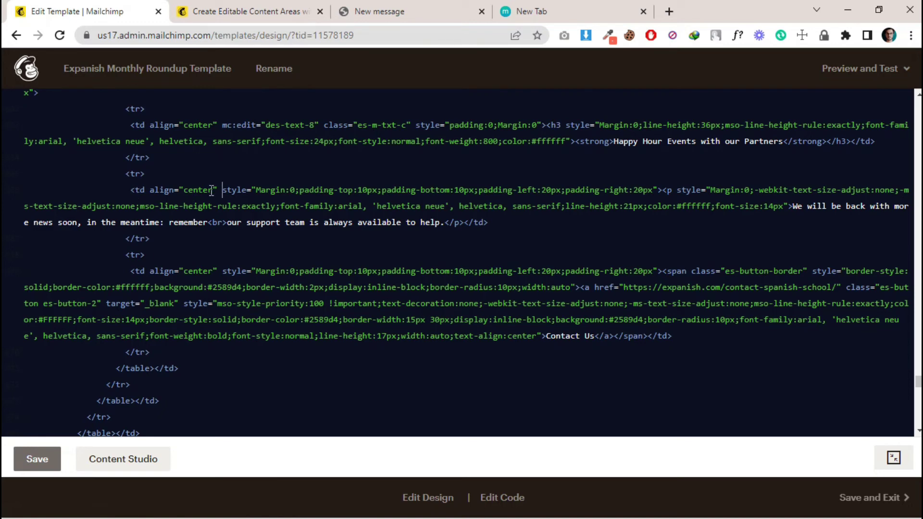
{"action": "left_click", "coordinate": [417, 500]}
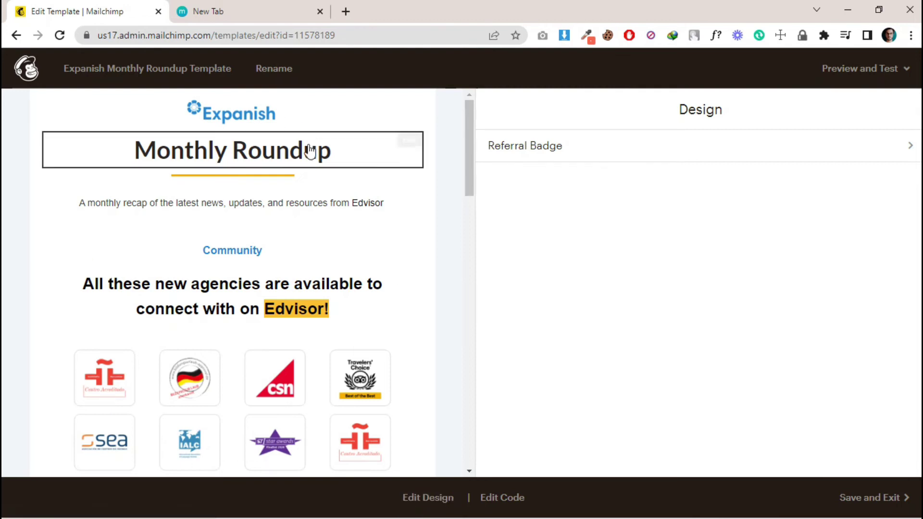
- Test that the Monthly Roundup heading, Community label and agencies heading are editable
{"action": "left_click", "coordinate": [410, 142]}
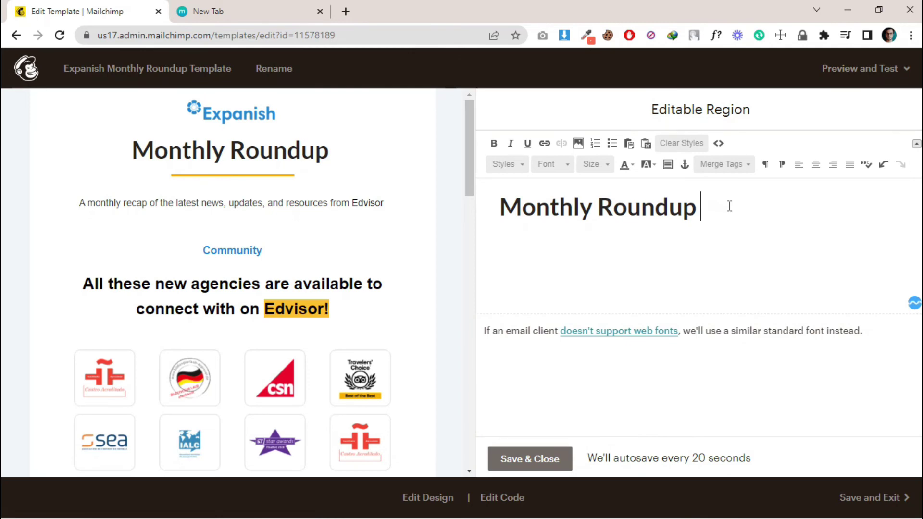
{"action": "type", "text": "Your"}
{"action": "left_click_drag", "start_coordinate": [783, 212], "coordinate": [701, 208]}
{"action": "key", "text": "BackSpace"}
{"action": "left_click", "coordinate": [198, 251]}
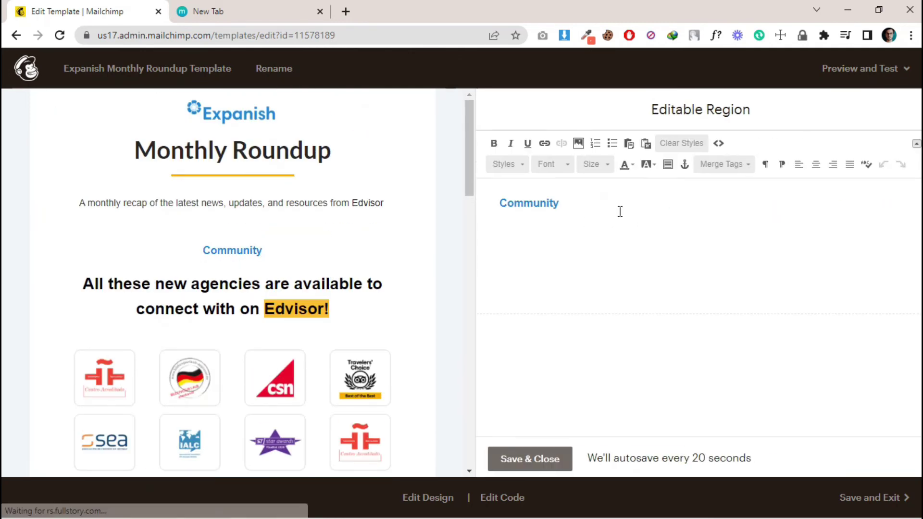
{"action": "left_click", "coordinate": [209, 293]}
- Set the agency logos image width to 510
{"action": "scroll", "coordinate": [367, 214], "scroll_direction": "down", "scroll_amount": 3}
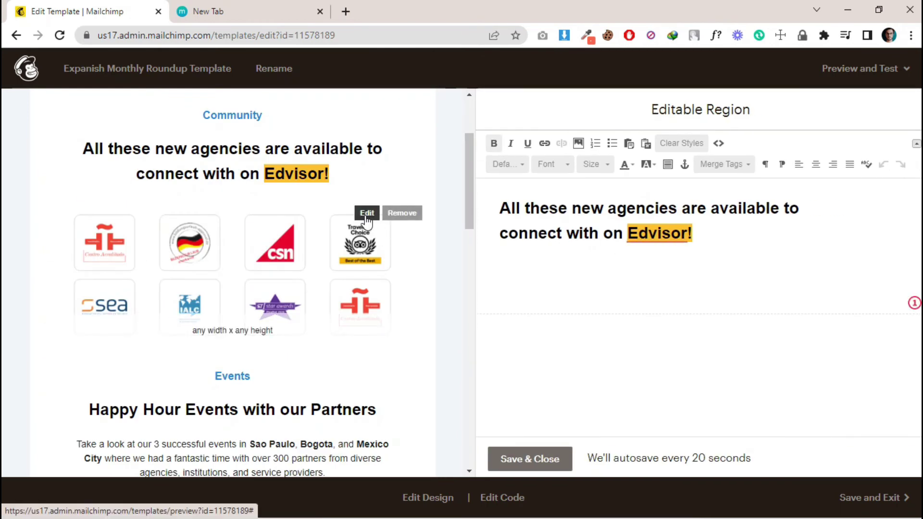
{"action": "left_click", "coordinate": [367, 213]}
{"action": "left_click", "coordinate": [778, 140]}
{"action": "double_click", "coordinate": [503, 227]}
{"action": "type", "text": "510"}
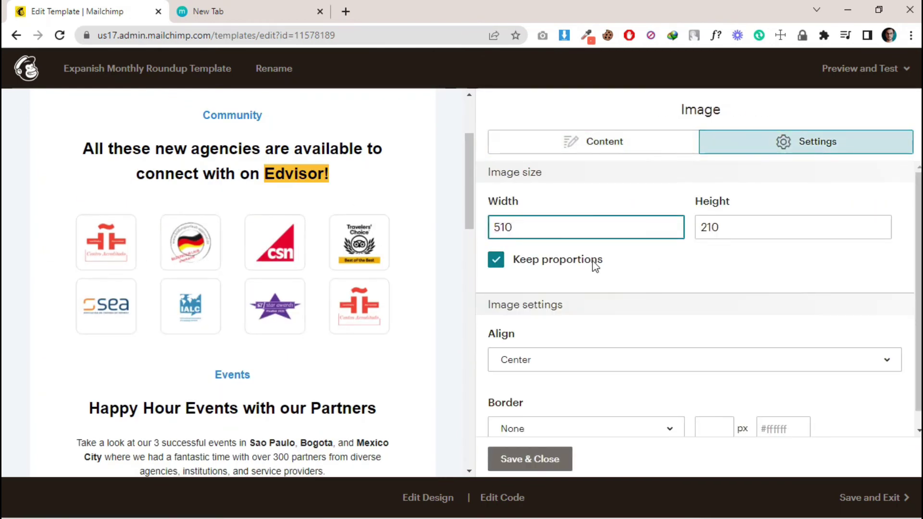
- Confirm the events text is editable and set the event photo width to 415
{"action": "scroll", "coordinate": [5, 321], "scroll_direction": "down", "scroll_amount": 3}
{"action": "scroll", "coordinate": [5, 321], "scroll_direction": "down", "scroll_amount": 1}
{"action": "left_click", "coordinate": [377, 232]}
{"action": "scroll", "coordinate": [233, 230], "scroll_direction": "down", "scroll_amount": 3}
{"action": "left_click", "coordinate": [233, 230]}
{"action": "left_click", "coordinate": [232, 230]}
{"action": "left_click", "coordinate": [545, 237]}
{"action": "type", "text": "415"}
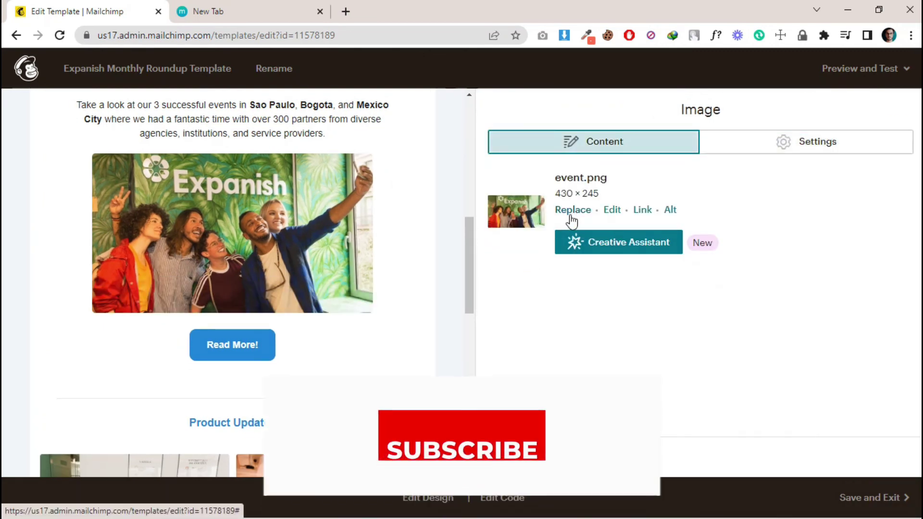
- Check the Product Updates heading, then change the Check it out! button's link from 'example' to 'expanish'
{"action": "scroll", "coordinate": [596, 221], "scroll_direction": "down", "scroll_amount": 3}
{"action": "left_click", "coordinate": [382, 296]}
{"action": "scroll", "coordinate": [207, 299], "scroll_direction": "down", "scroll_amount": 3}
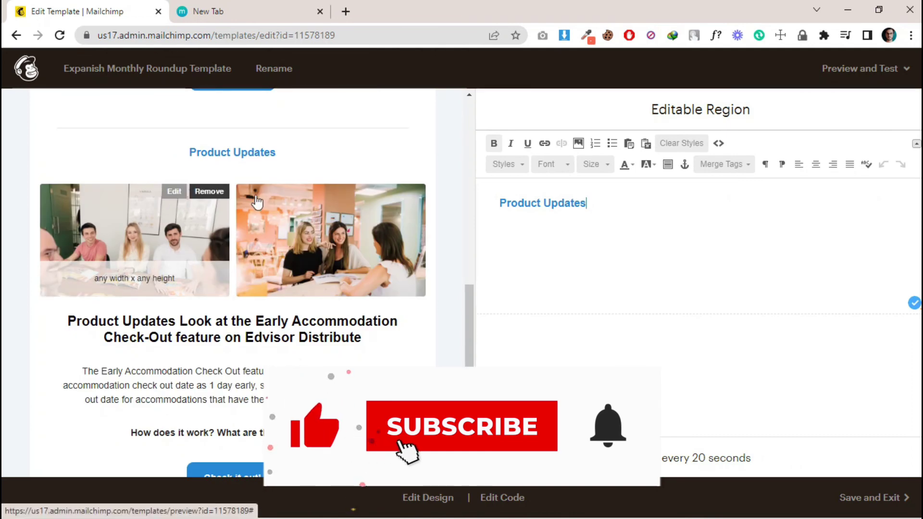
{"action": "scroll", "coordinate": [207, 299], "scroll_direction": "down", "scroll_amount": 3}
{"action": "left_click", "coordinate": [412, 317]}
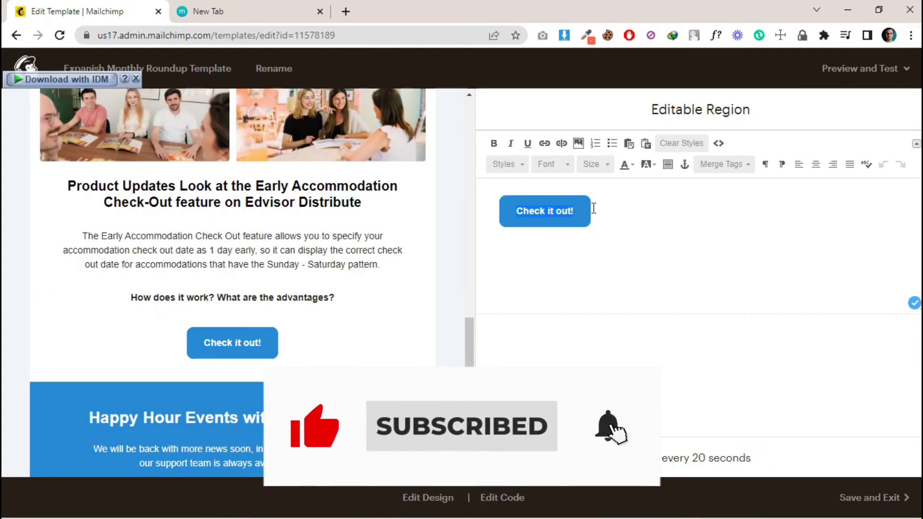
{"action": "double_click", "coordinate": [545, 210]}
{"action": "double_click", "coordinate": [371, 308]}
{"action": "type", "text": "expanish"}
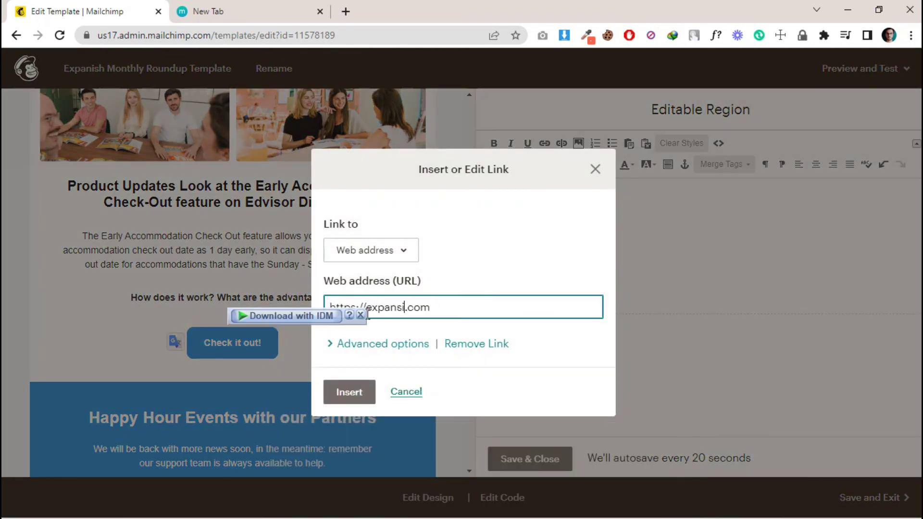